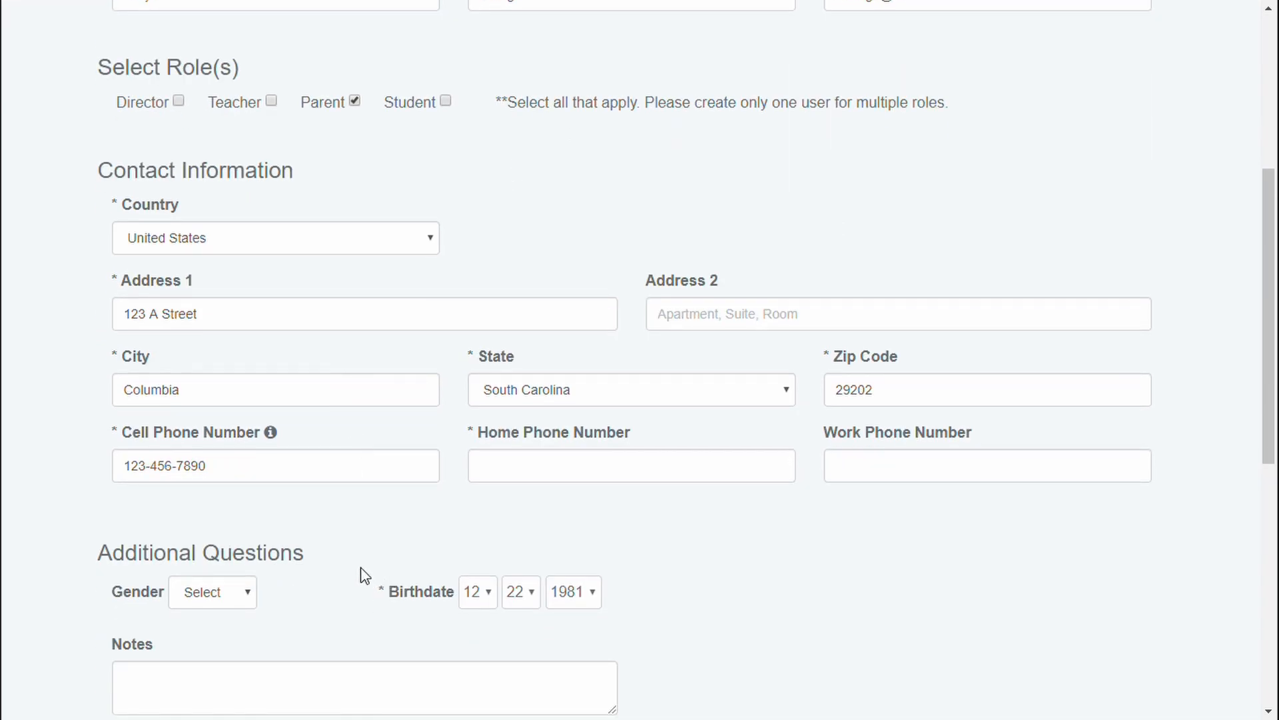
{"action": "scroll", "coordinate": [697, 540], "scroll_direction": "down", "scroll_amount": 4}
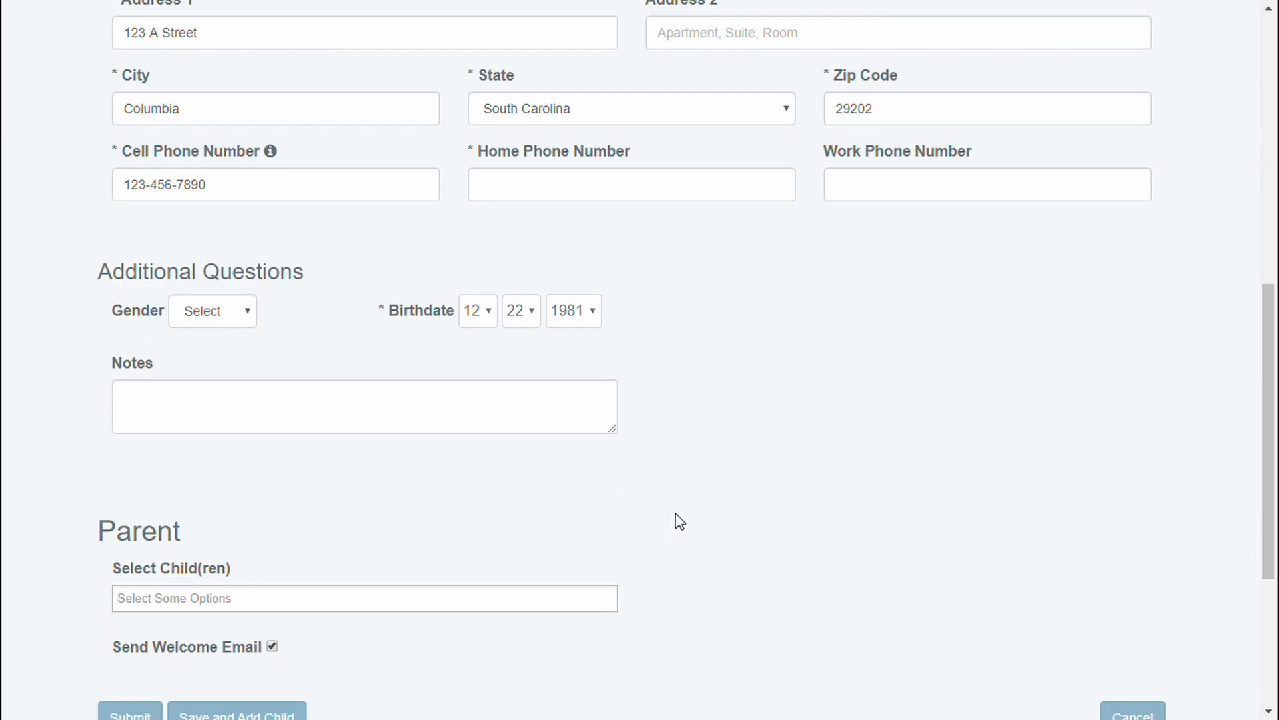
Save the completed parent form with Parent role and start adding a child
{"action": "scroll", "coordinate": [673, 557], "scroll_direction": "down", "scroll_amount": 1}
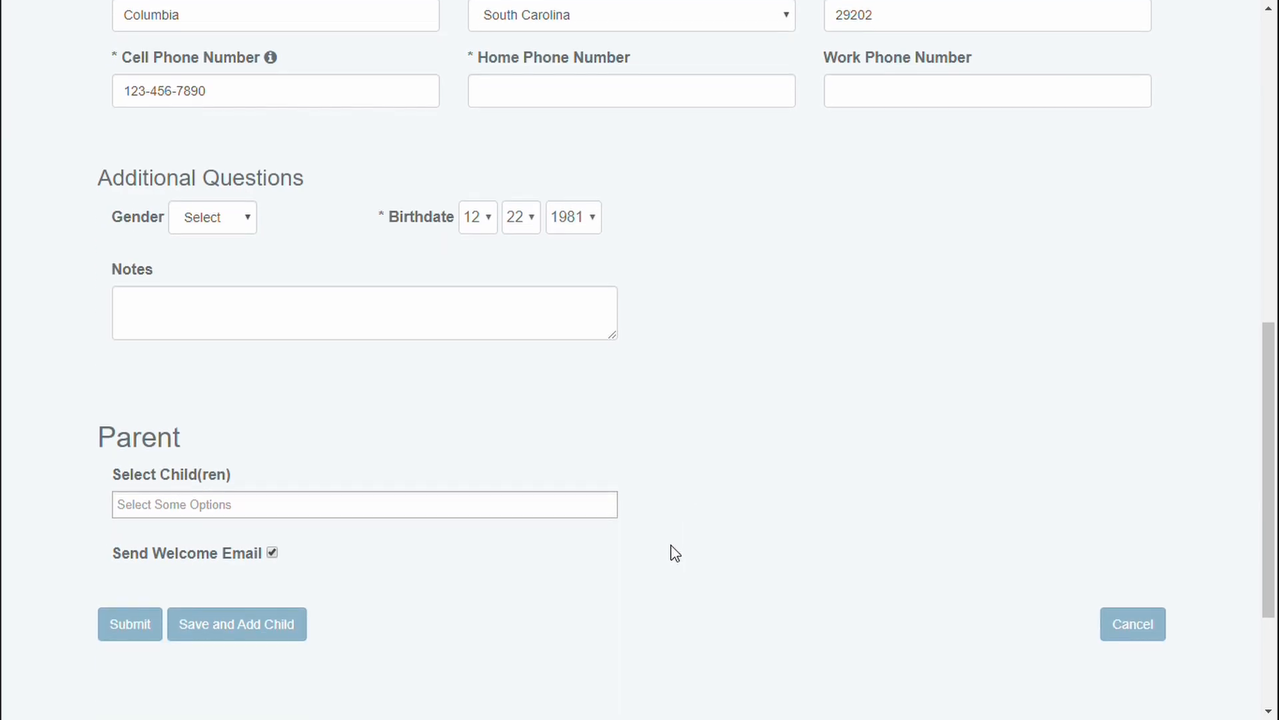
{"action": "left_click", "coordinate": [268, 625]}
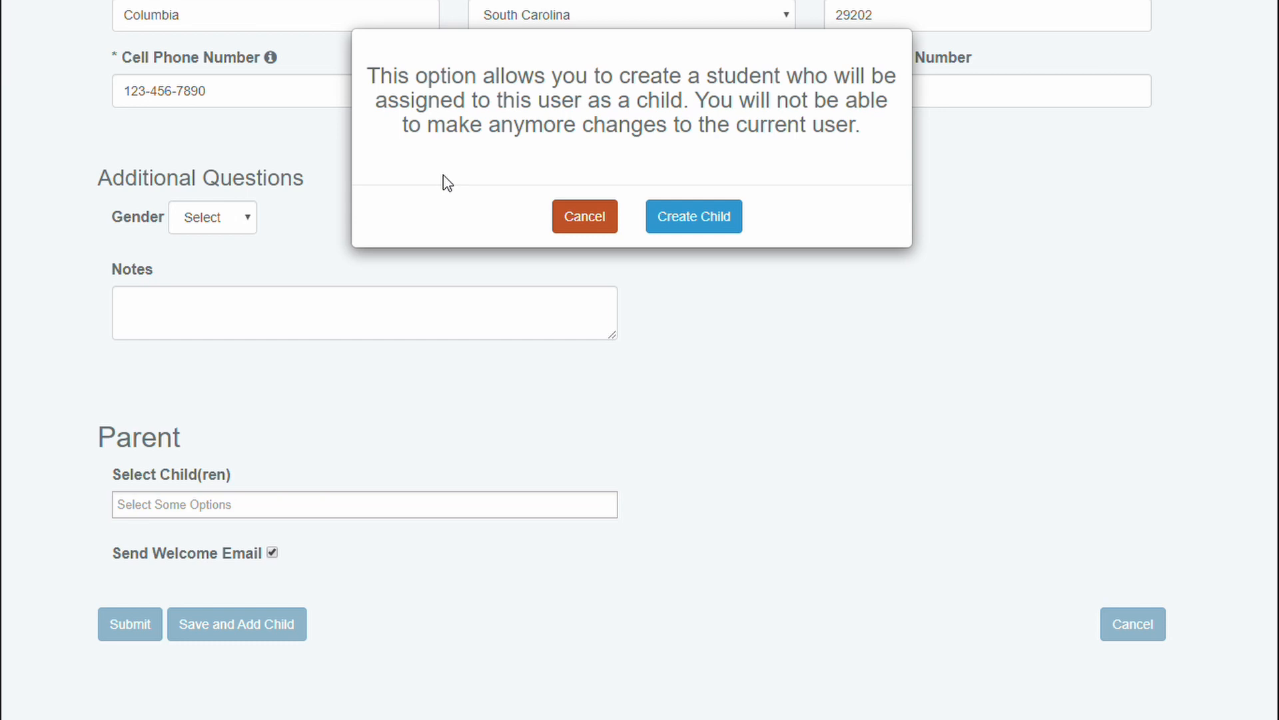
Confirm creating a child student for the newly saved parent
{"action": "left_click", "coordinate": [681, 226]}
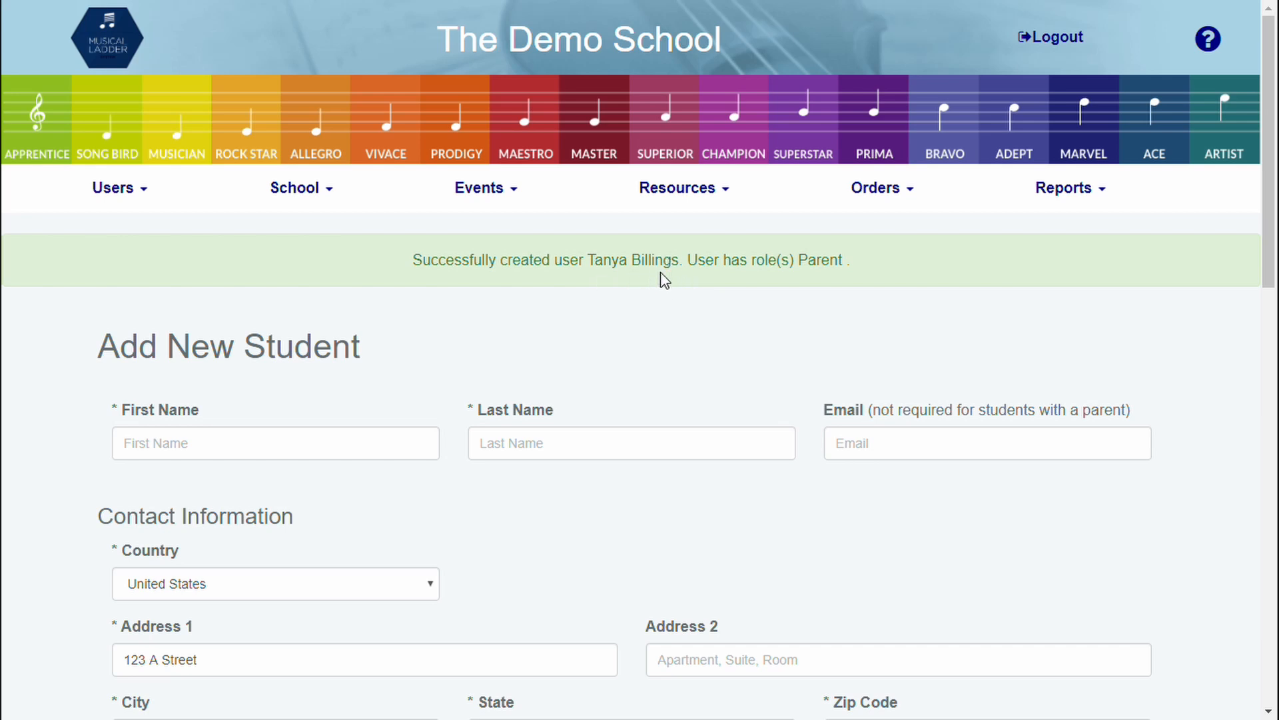
{"action": "scroll", "coordinate": [570, 331], "scroll_direction": "down", "scroll_amount": 3}
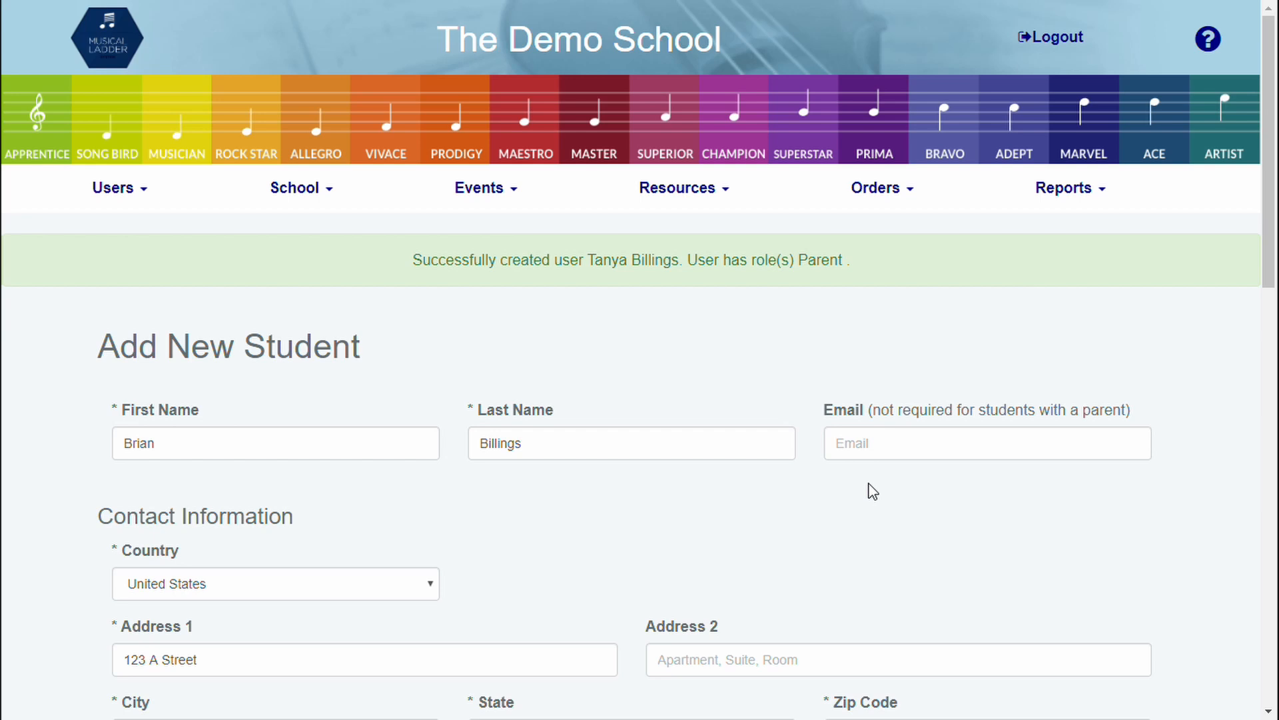
{"action": "scroll", "coordinate": [843, 509], "scroll_direction": "down", "scroll_amount": 4}
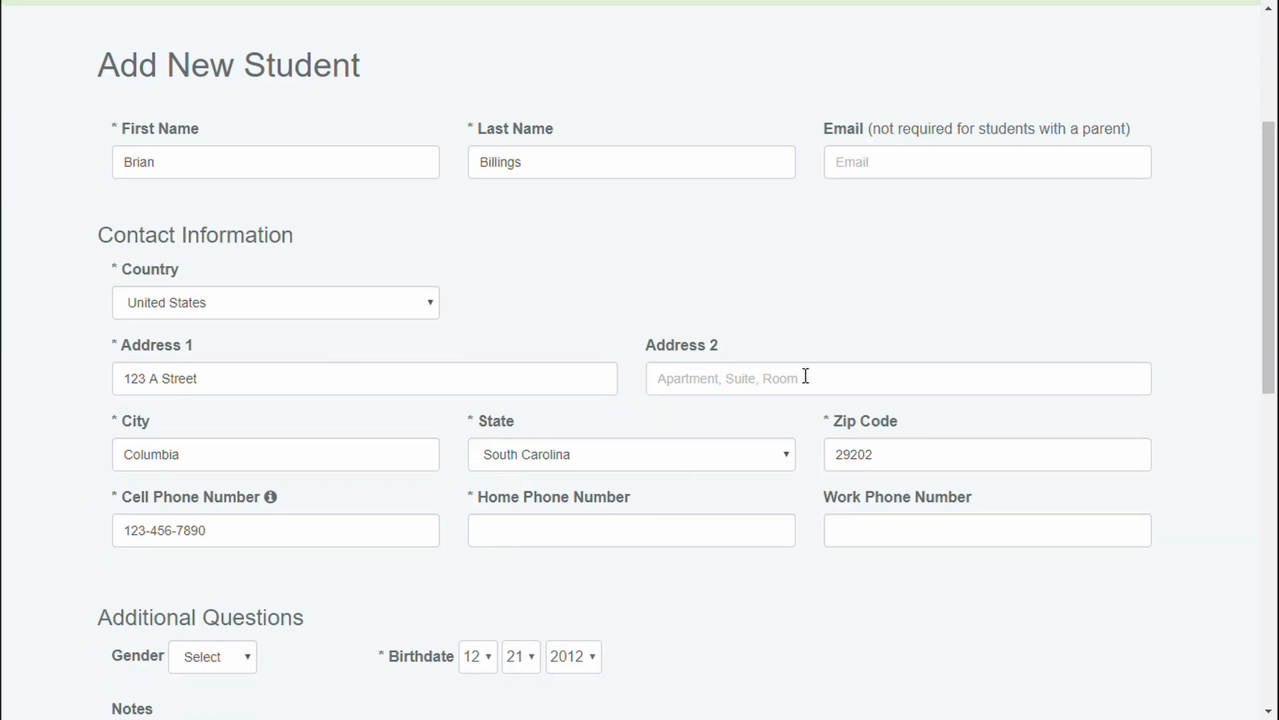
{"action": "scroll", "coordinate": [377, 497], "scroll_direction": "down", "scroll_amount": 4}
{"action": "scroll", "coordinate": [378, 497], "scroll_direction": "down", "scroll_amount": 1}
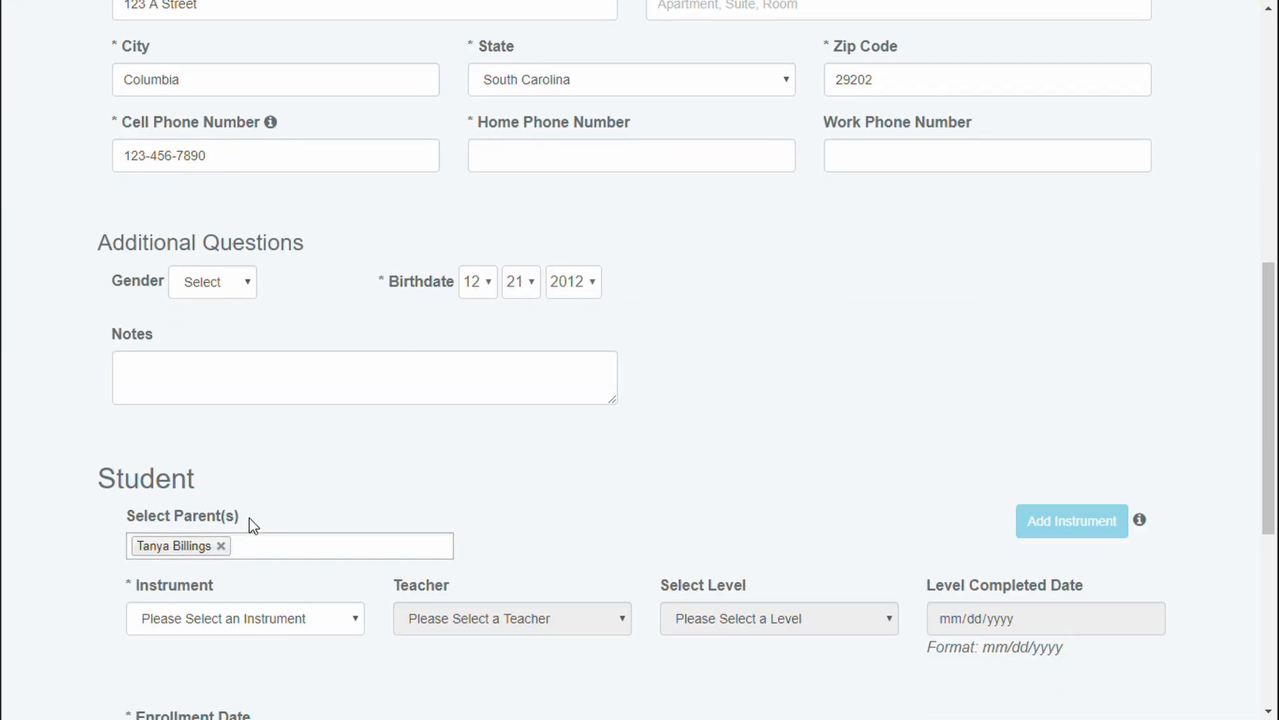
{"action": "scroll", "coordinate": [494, 512], "scroll_direction": "down", "scroll_amount": 1}
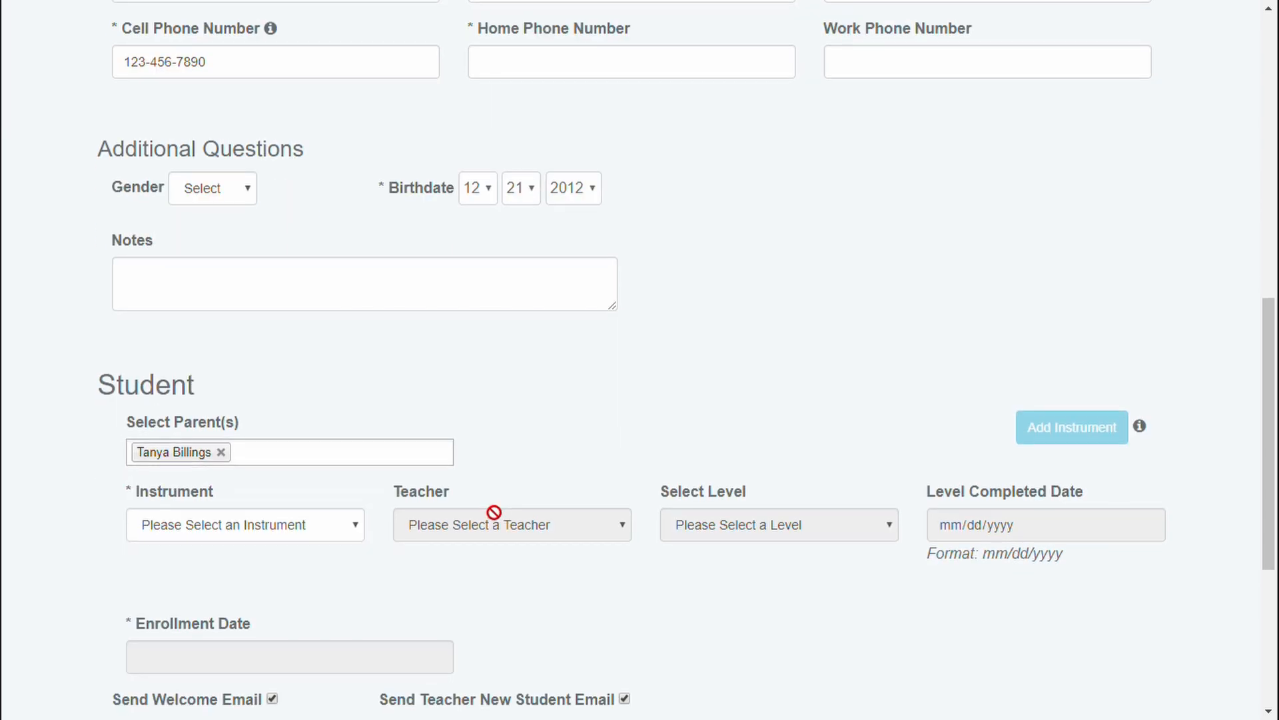
Give the student Drums, the drum teacher and level On The Ladder!
{"action": "left_click", "coordinate": [278, 533]}
{"action": "left_click", "coordinate": [231, 314]}
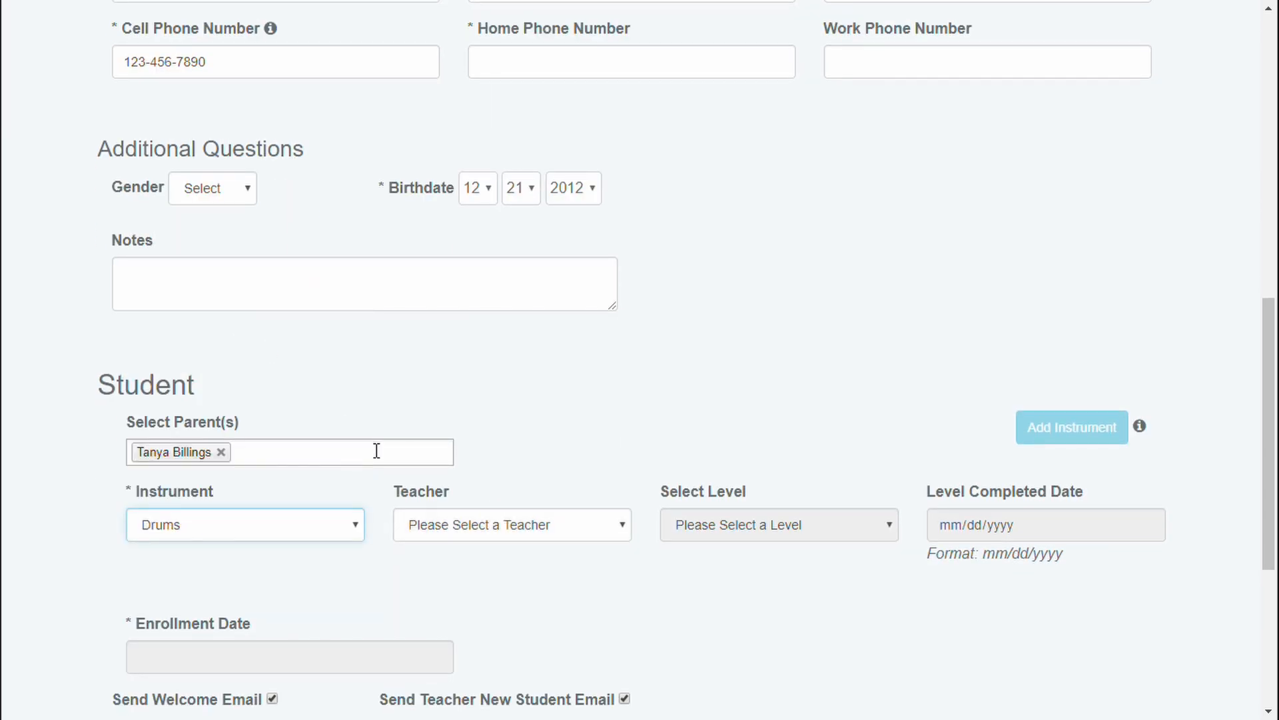
{"action": "left_click", "coordinate": [474, 534]}
{"action": "left_click", "coordinate": [477, 582]}
{"action": "left_click", "coordinate": [775, 536]}
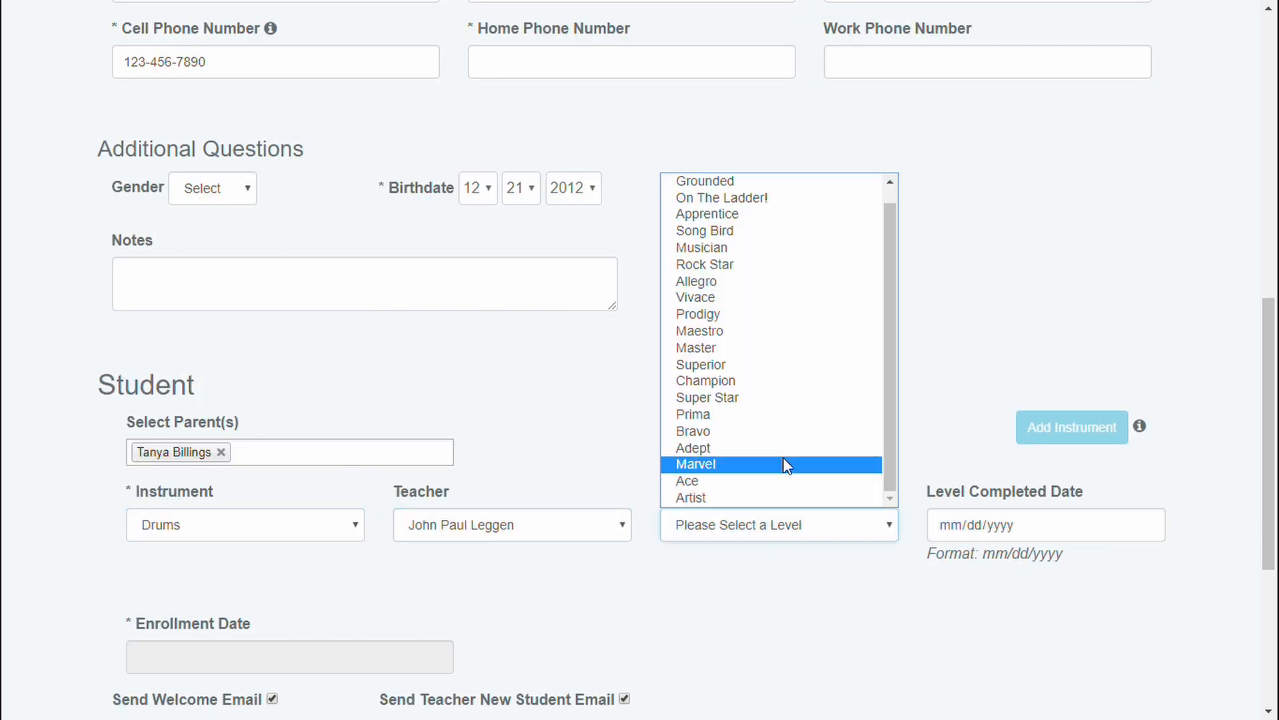
{"action": "left_click", "coordinate": [749, 197]}
Set the completion and enrollment dates to 10/04/2019 and submit the student
{"action": "left_click", "coordinate": [1048, 523]}
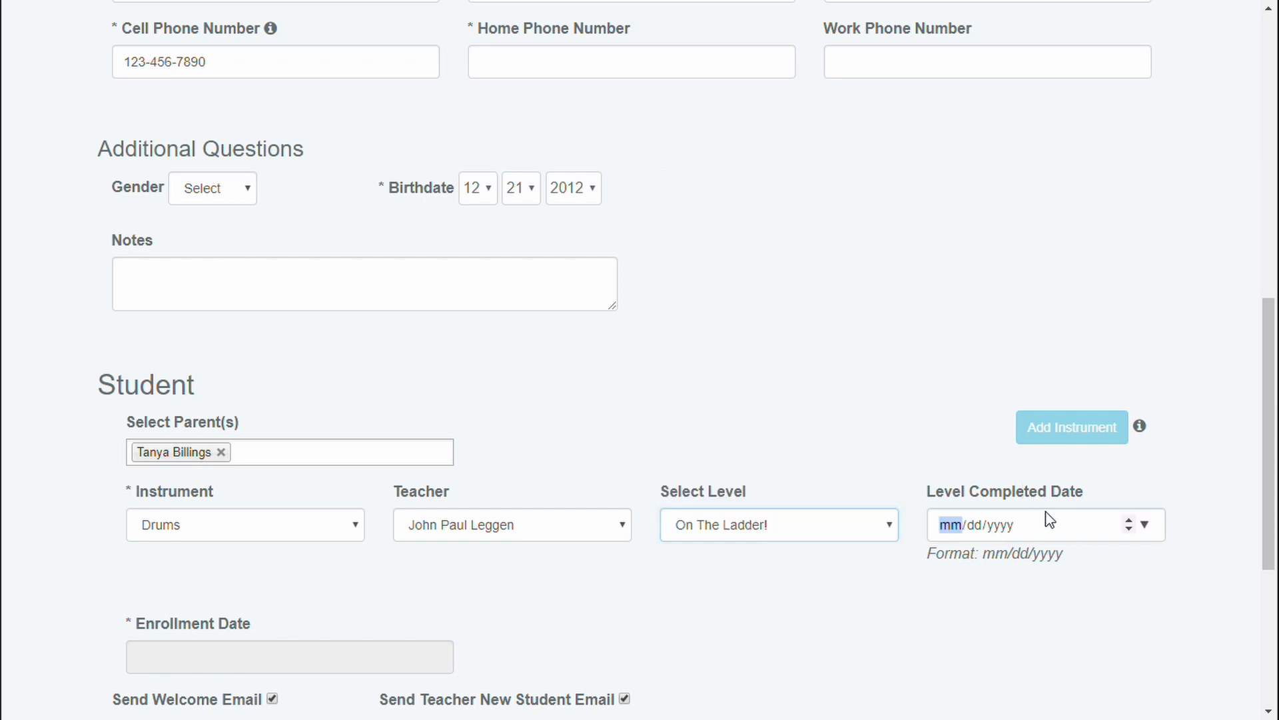
{"action": "left_click", "coordinate": [1145, 524]}
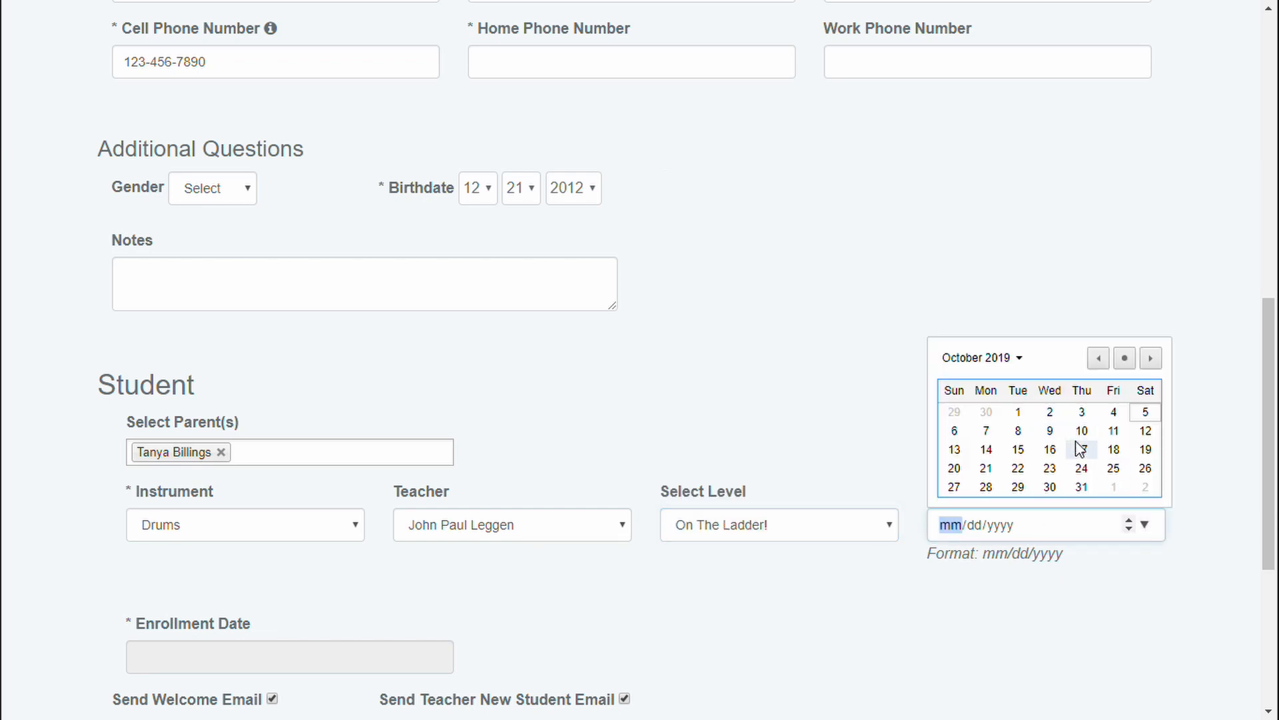
{"action": "left_click", "coordinate": [1114, 416]}
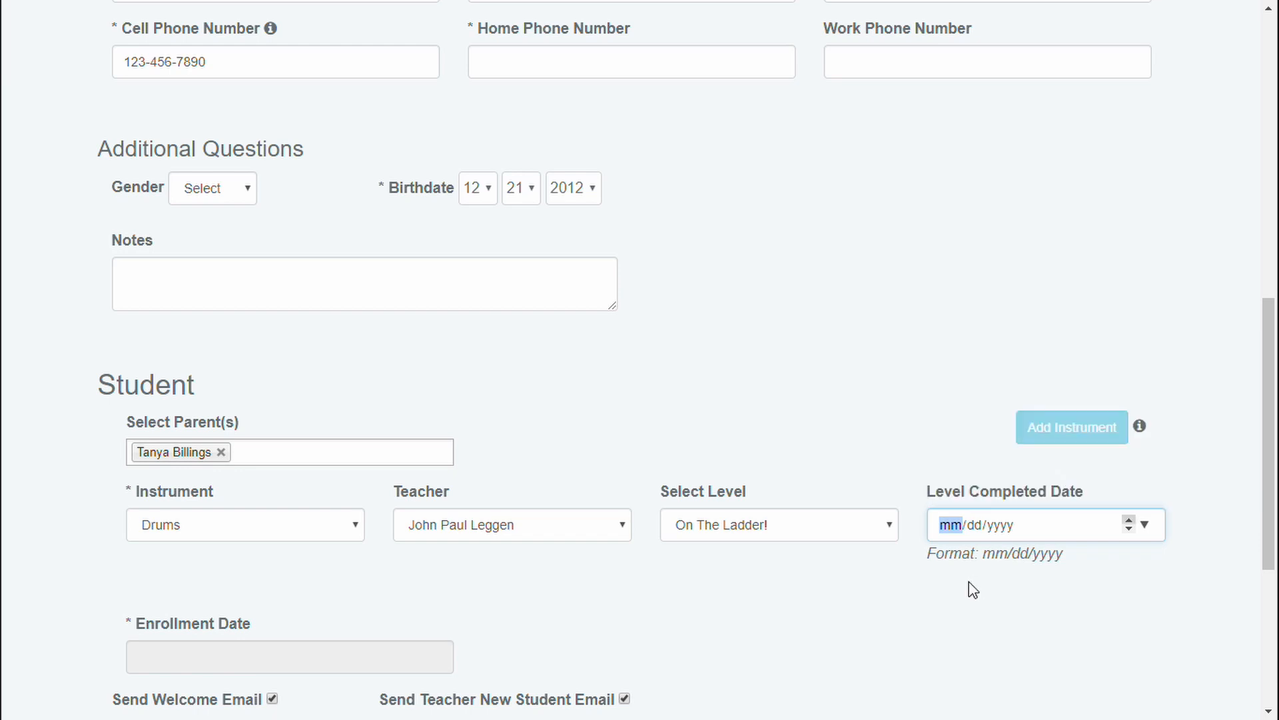
{"action": "scroll", "coordinate": [679, 605], "scroll_direction": "down", "scroll_amount": 1}
{"action": "left_click", "coordinate": [211, 558]}
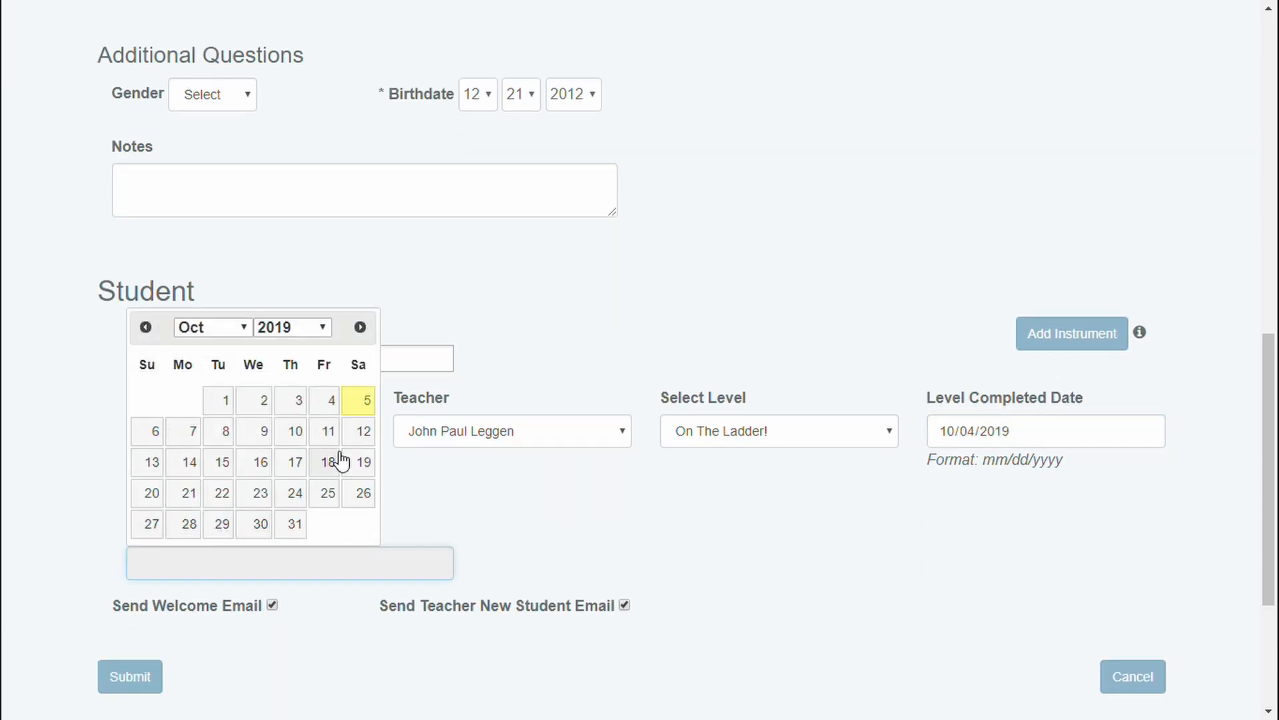
{"action": "left_click", "coordinate": [519, 523]}
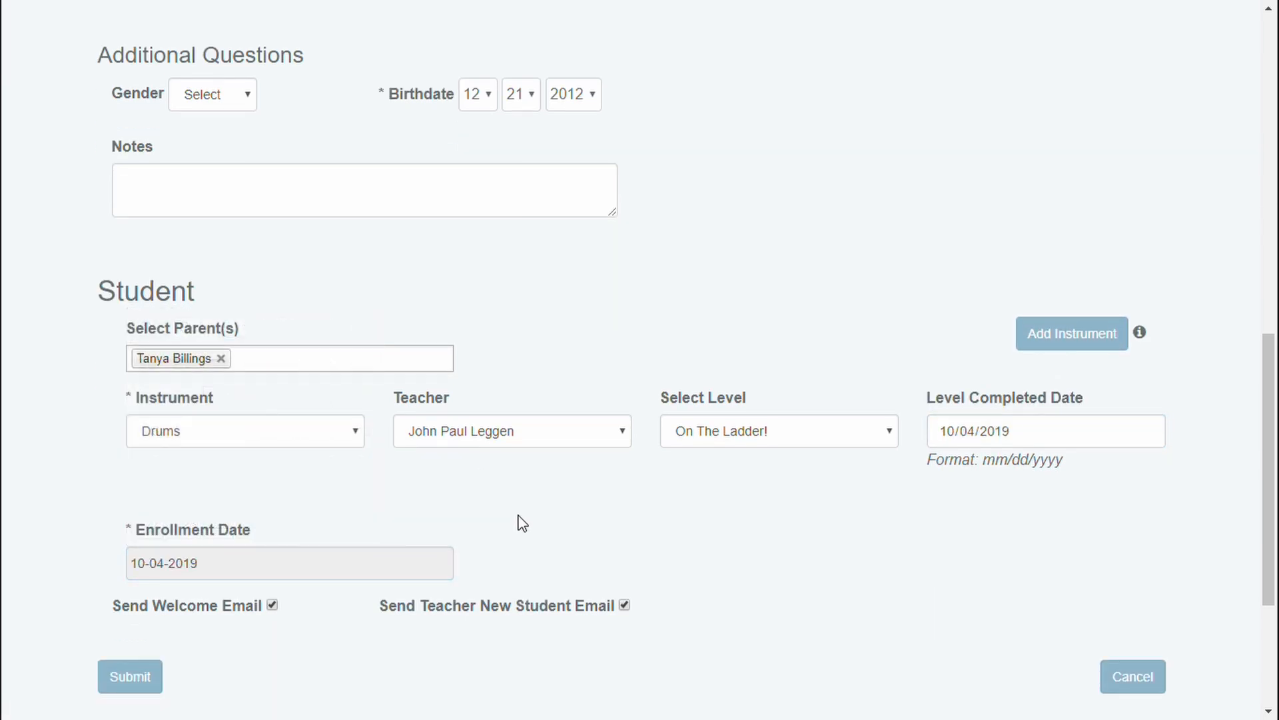
{"action": "scroll", "coordinate": [508, 529], "scroll_direction": "down", "scroll_amount": 1}
{"action": "left_click", "coordinate": [138, 593]}
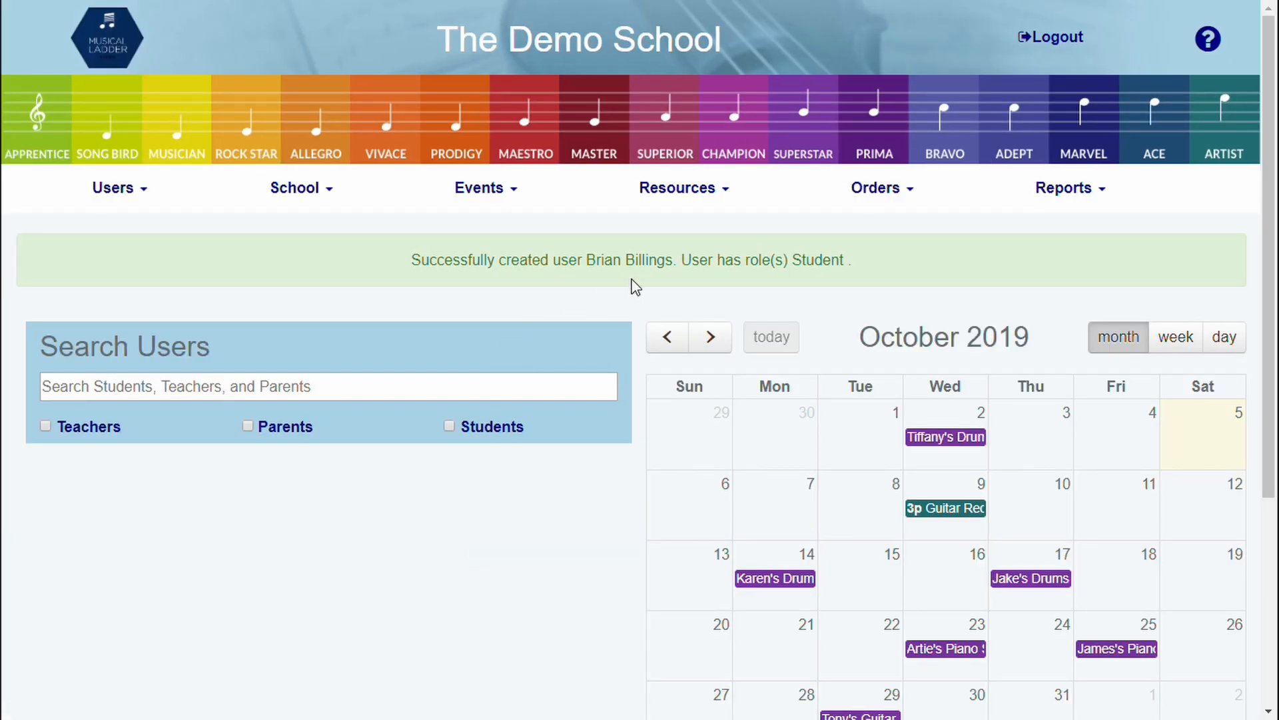
{"action": "left_click", "coordinate": [383, 388]}
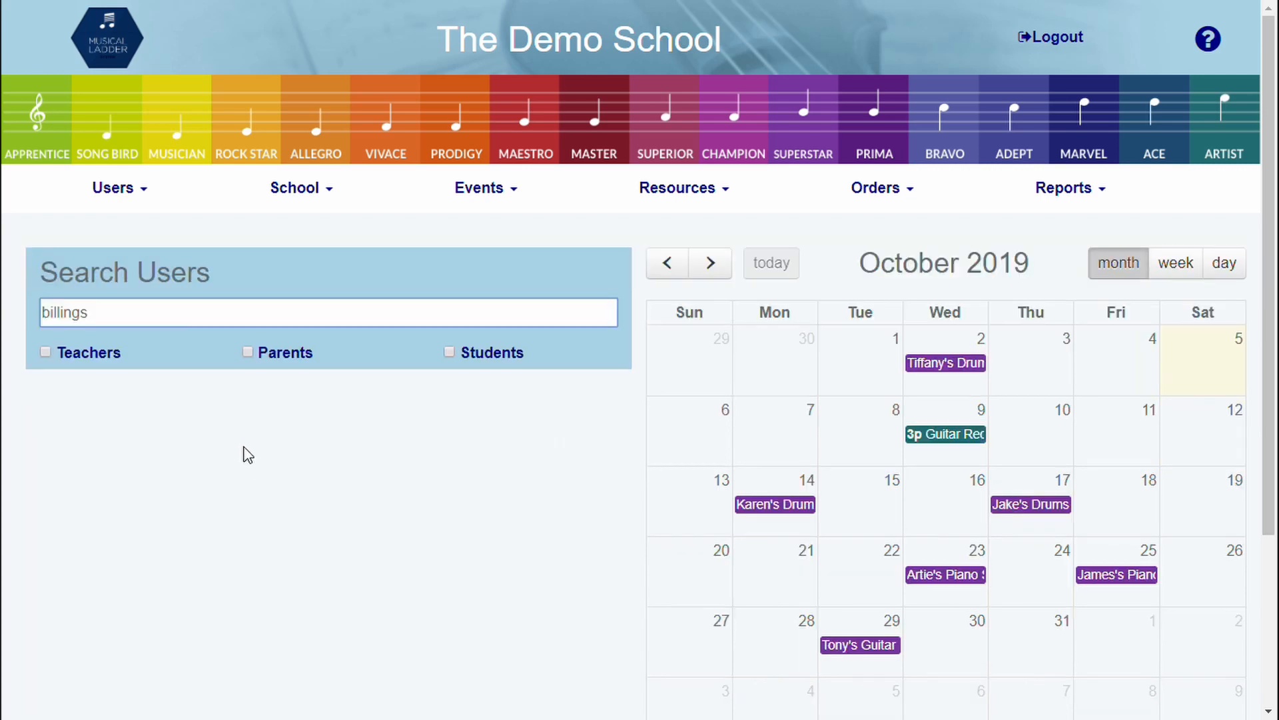
{"action": "left_click", "coordinate": [248, 352]}
{"action": "left_click", "coordinate": [450, 352]}
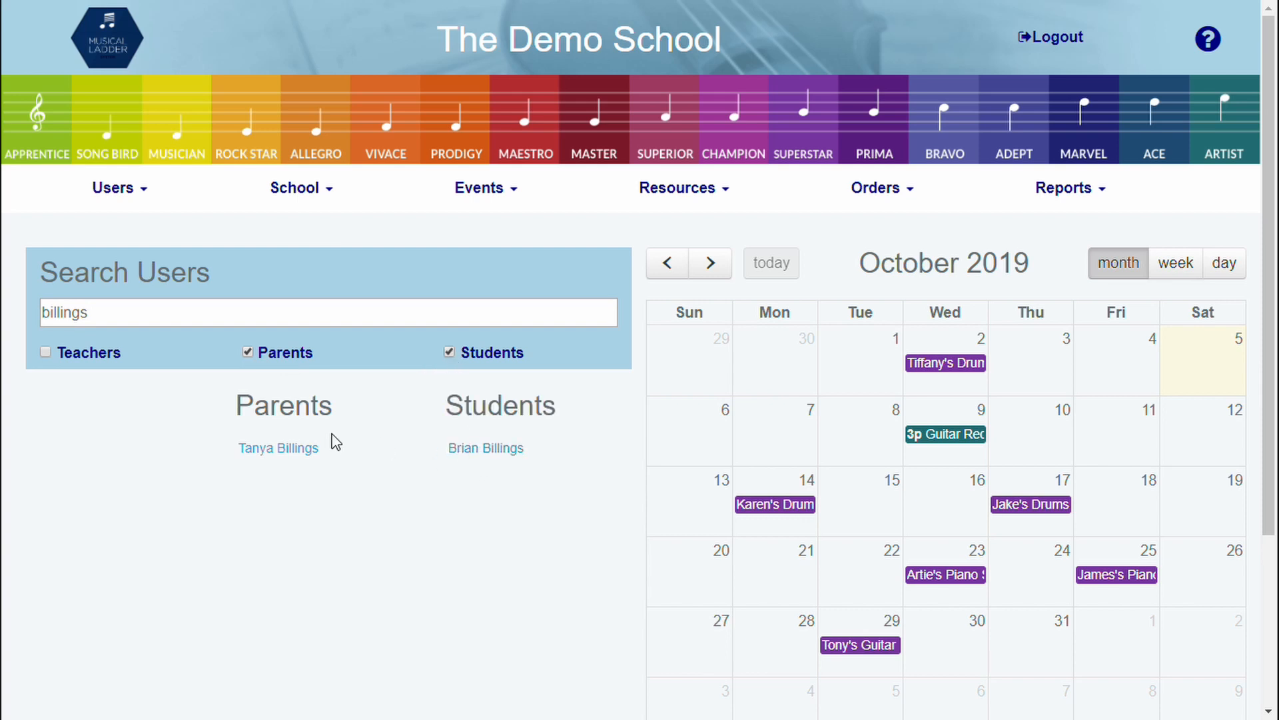
{"action": "left_click", "coordinate": [486, 452]}
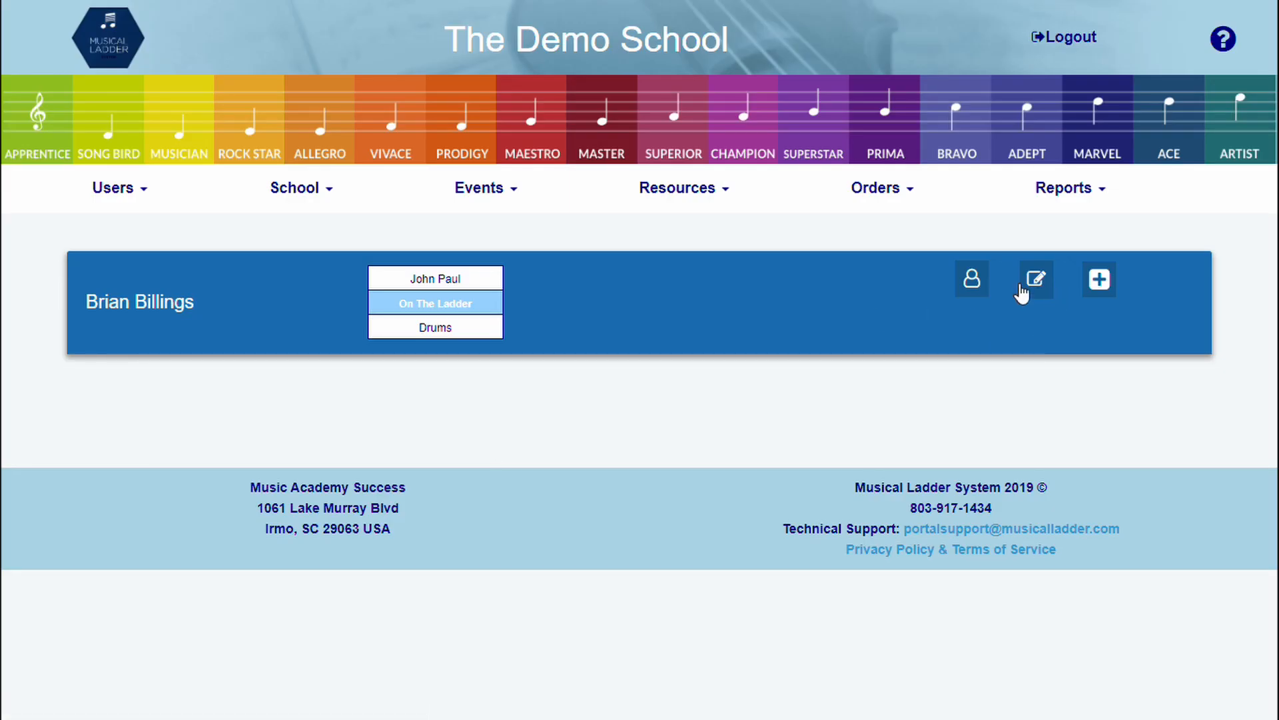
{"action": "scroll", "coordinate": [533, 433], "scroll_direction": "down", "scroll_amount": 8}
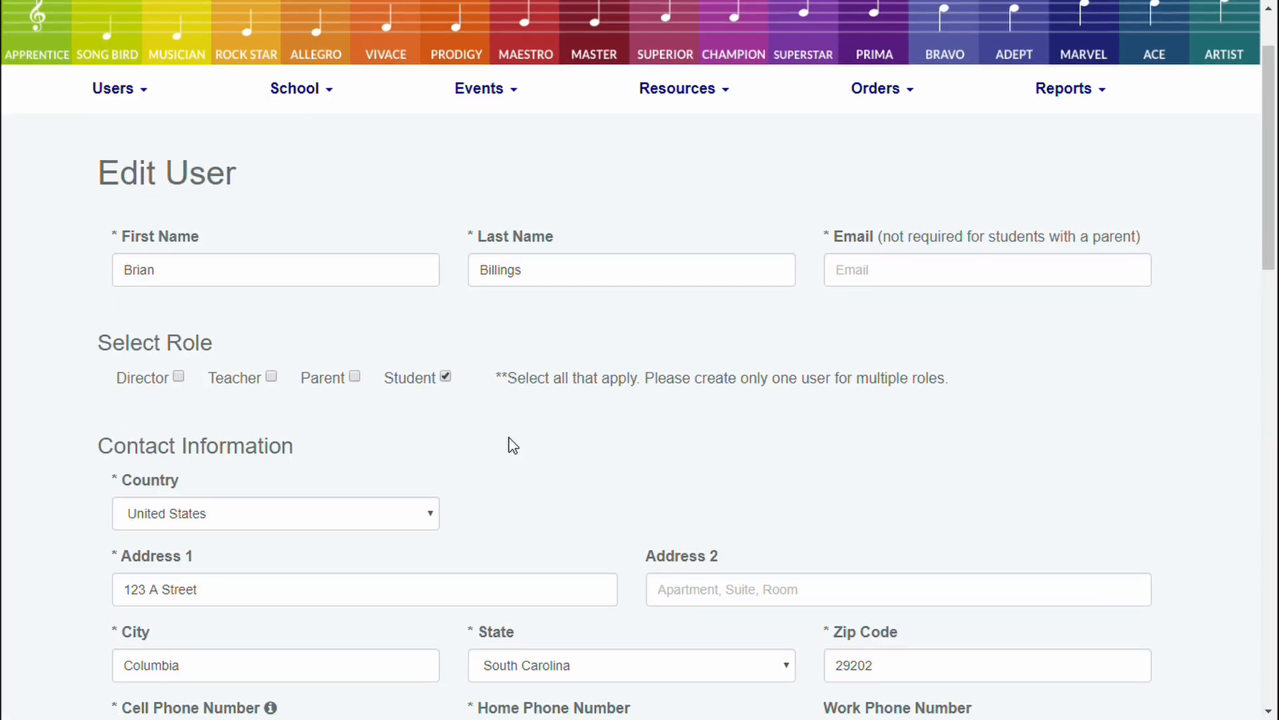
{"action": "scroll", "coordinate": [355, 478], "scroll_direction": "down", "scroll_amount": 3}
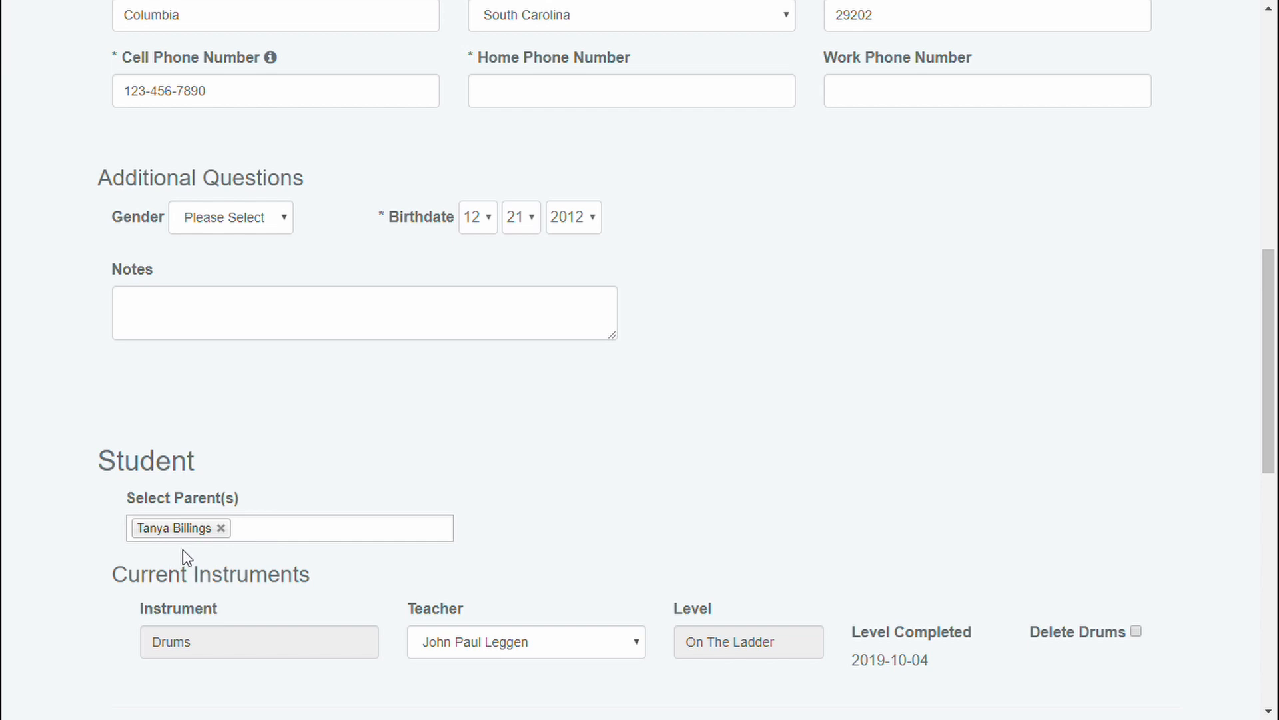
{"action": "scroll", "coordinate": [476, 446], "scroll_direction": "up", "scroll_amount": 5}
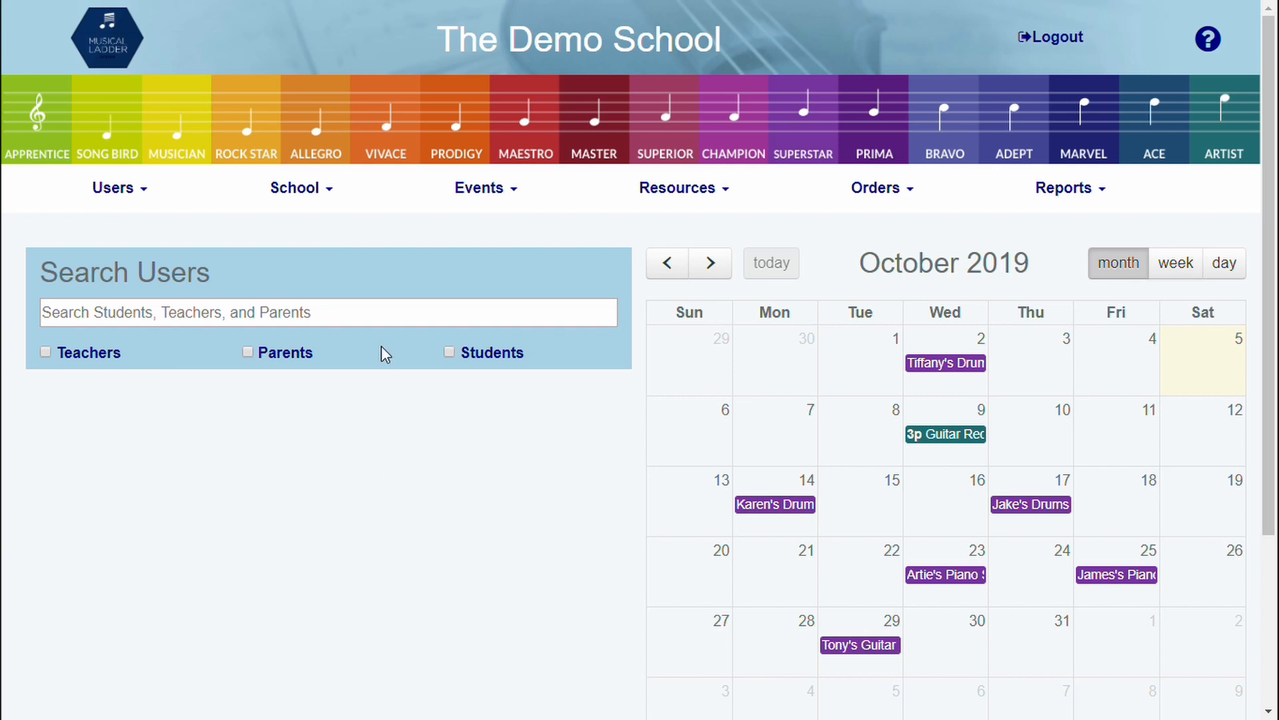
Find the parent by first name among Parents in All Users and open her profile
{"action": "left_click", "coordinate": [132, 199]}
{"action": "left_click", "coordinate": [156, 366]}
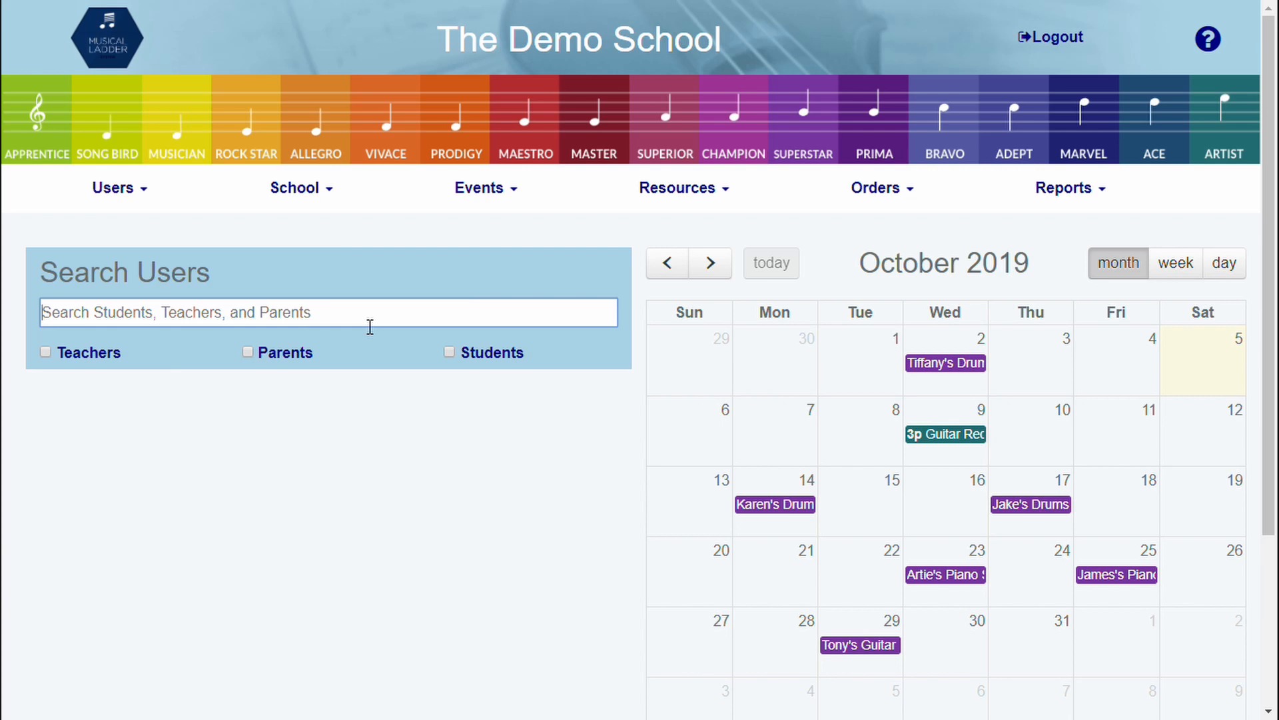
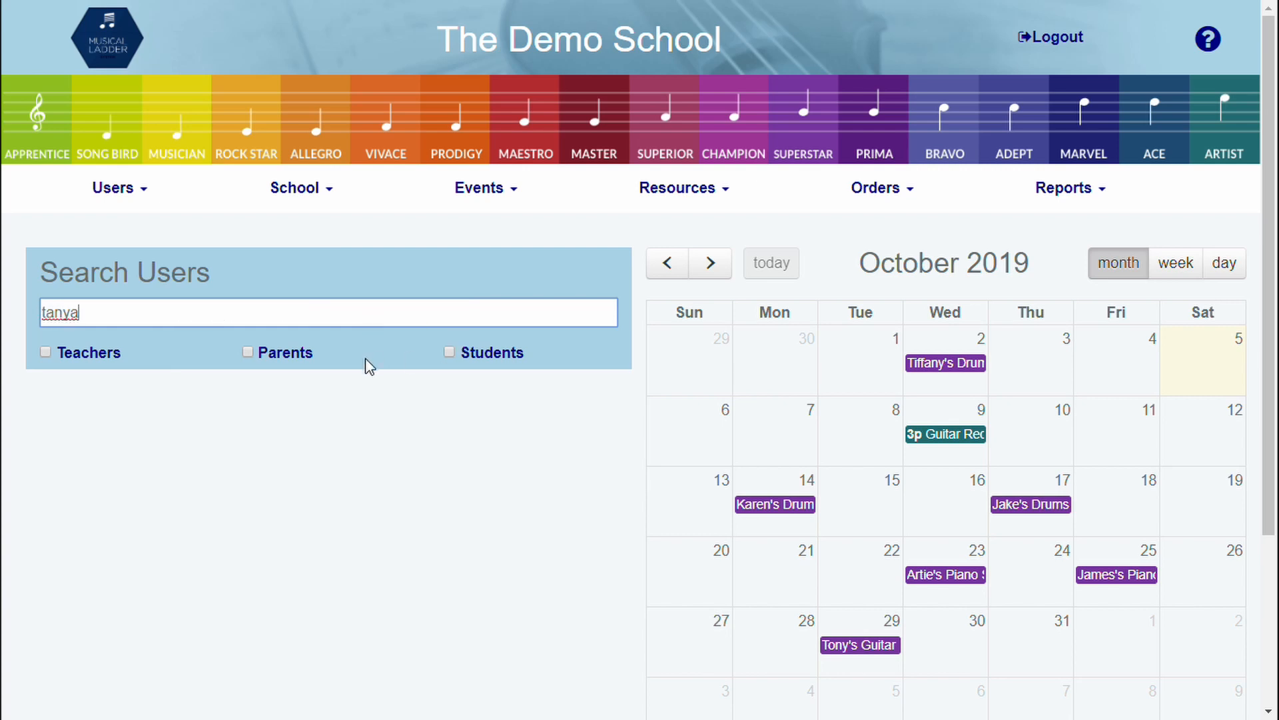
{"action": "left_click", "coordinate": [249, 351]}
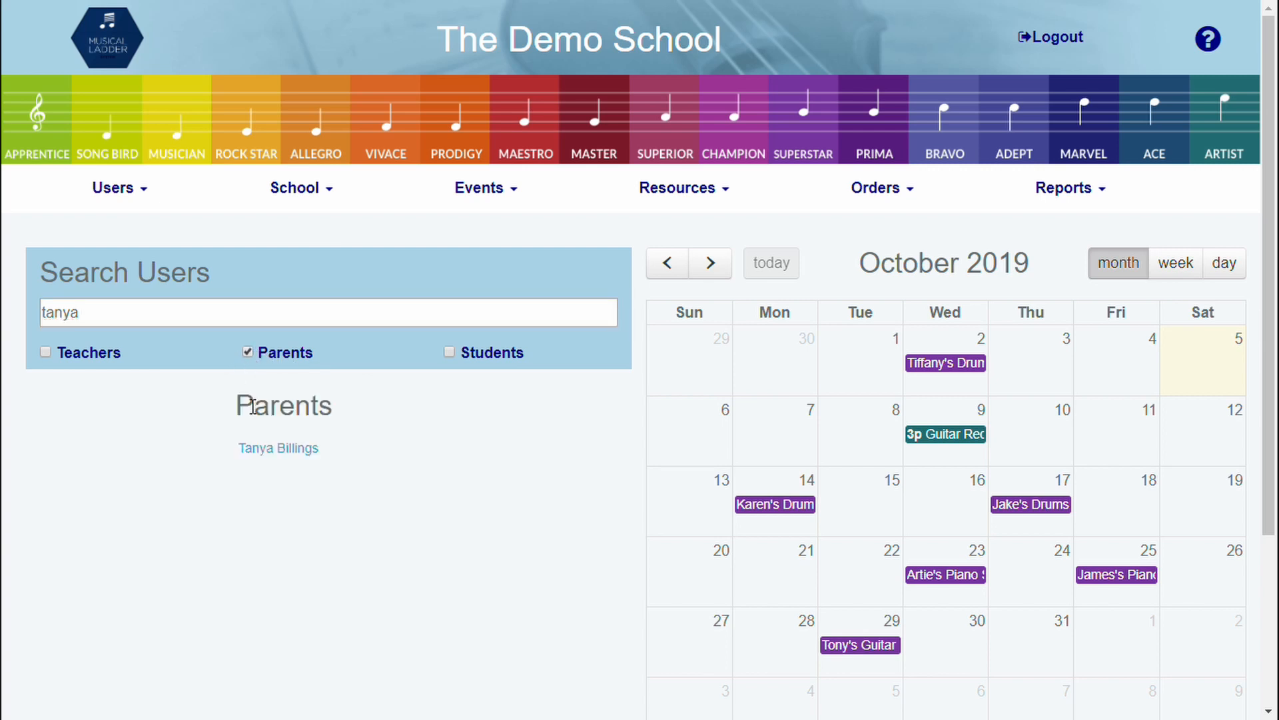
{"action": "left_click", "coordinate": [268, 458]}
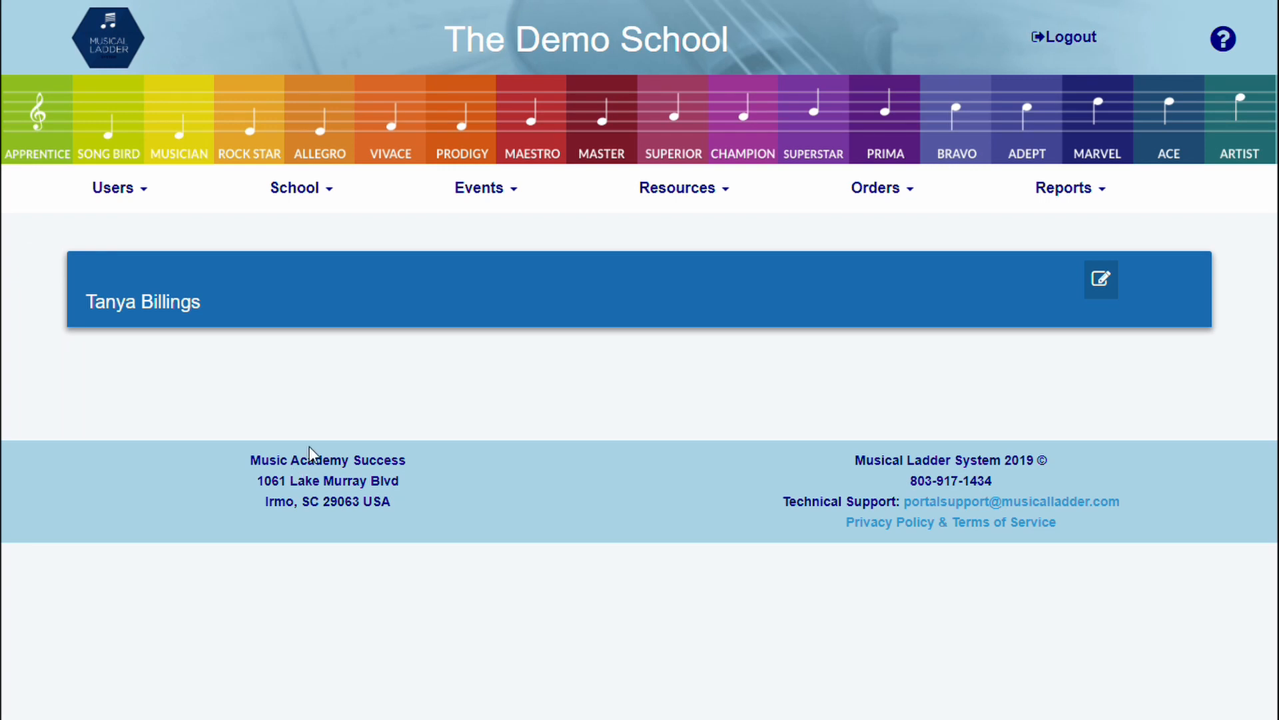
{"action": "left_click", "coordinate": [1101, 283]}
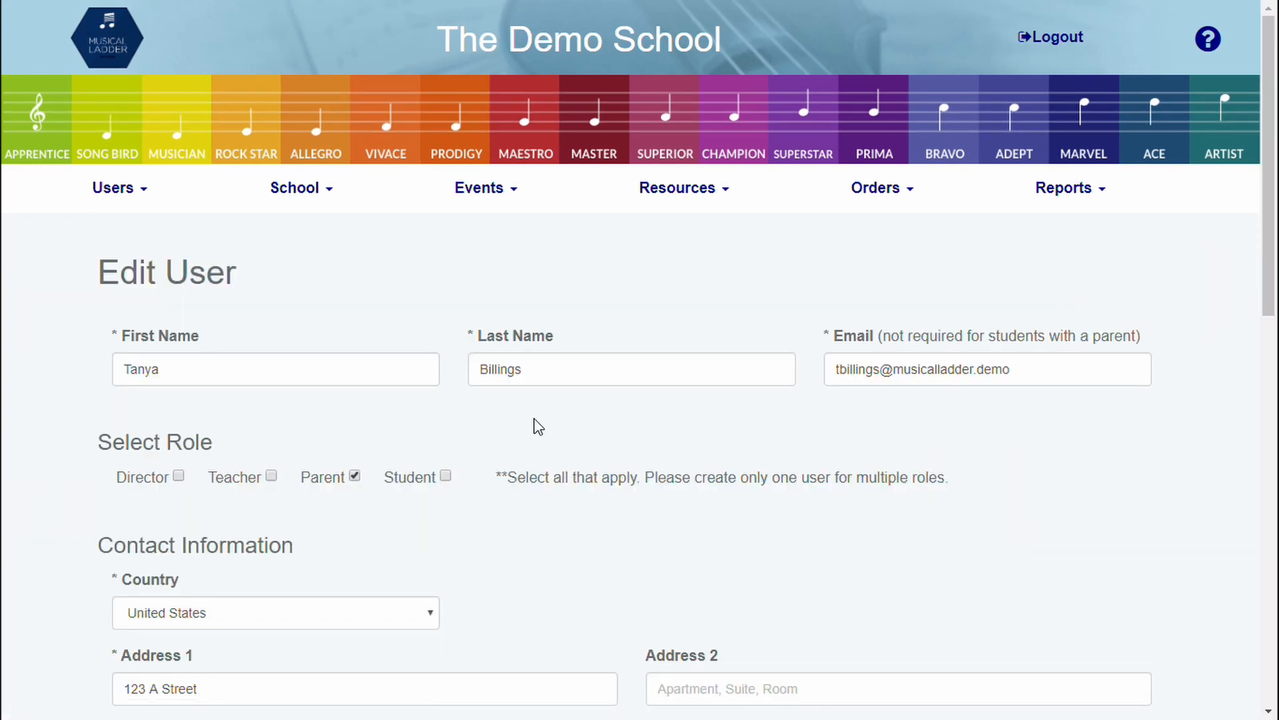
{"action": "scroll", "coordinate": [438, 412], "scroll_direction": "down", "scroll_amount": 1}
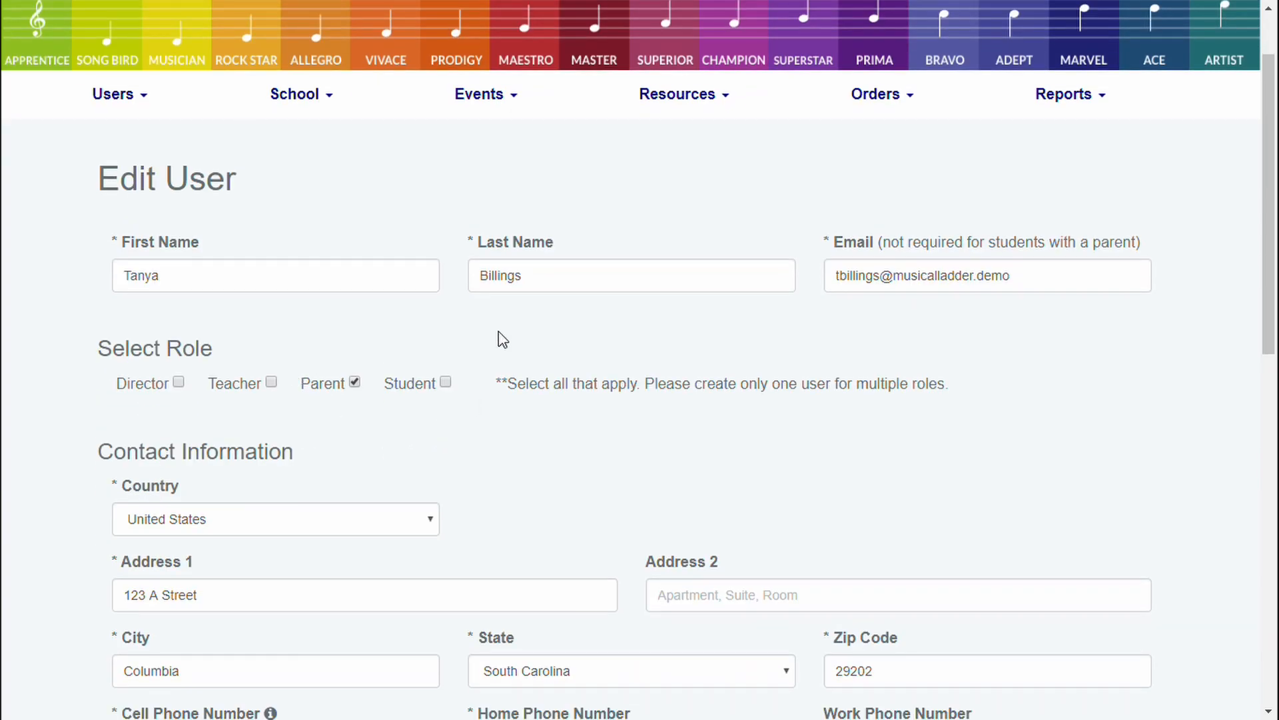
{"action": "scroll", "coordinate": [620, 366], "scroll_direction": "down", "scroll_amount": 2}
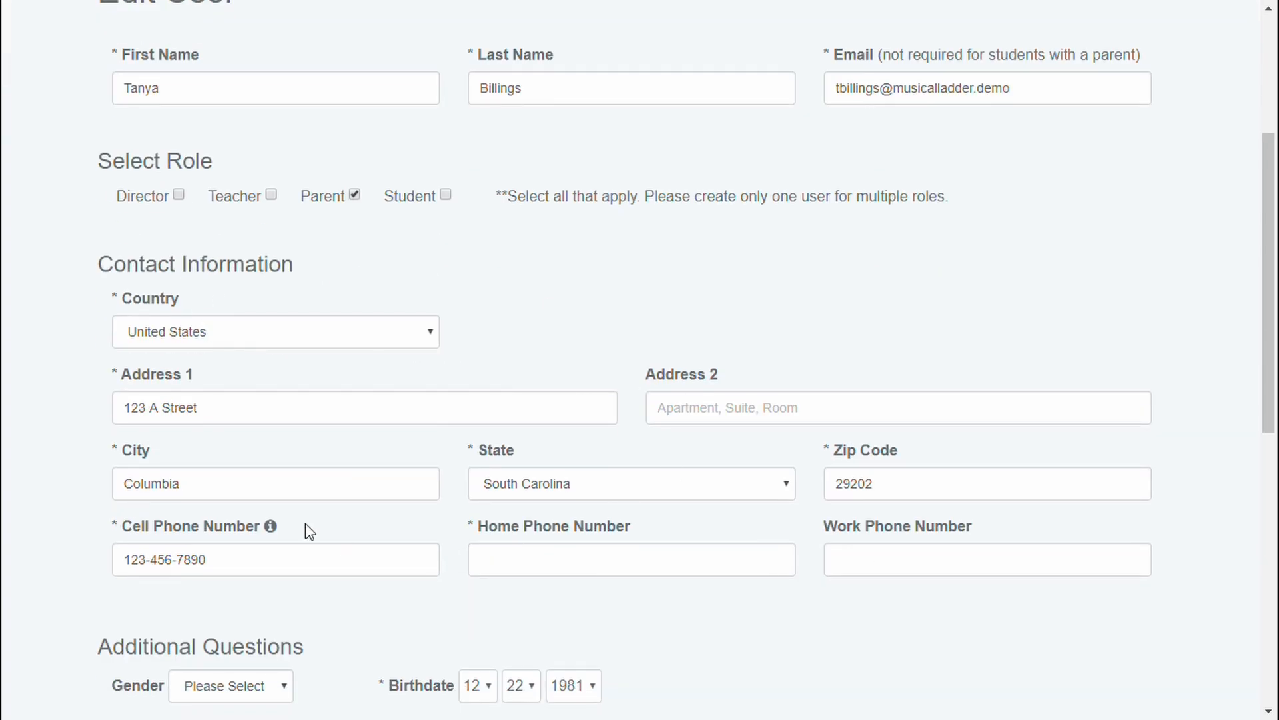
{"action": "scroll", "coordinate": [525, 445], "scroll_direction": "down", "scroll_amount": 2}
{"action": "scroll", "coordinate": [524, 445], "scroll_direction": "down", "scroll_amount": 3}
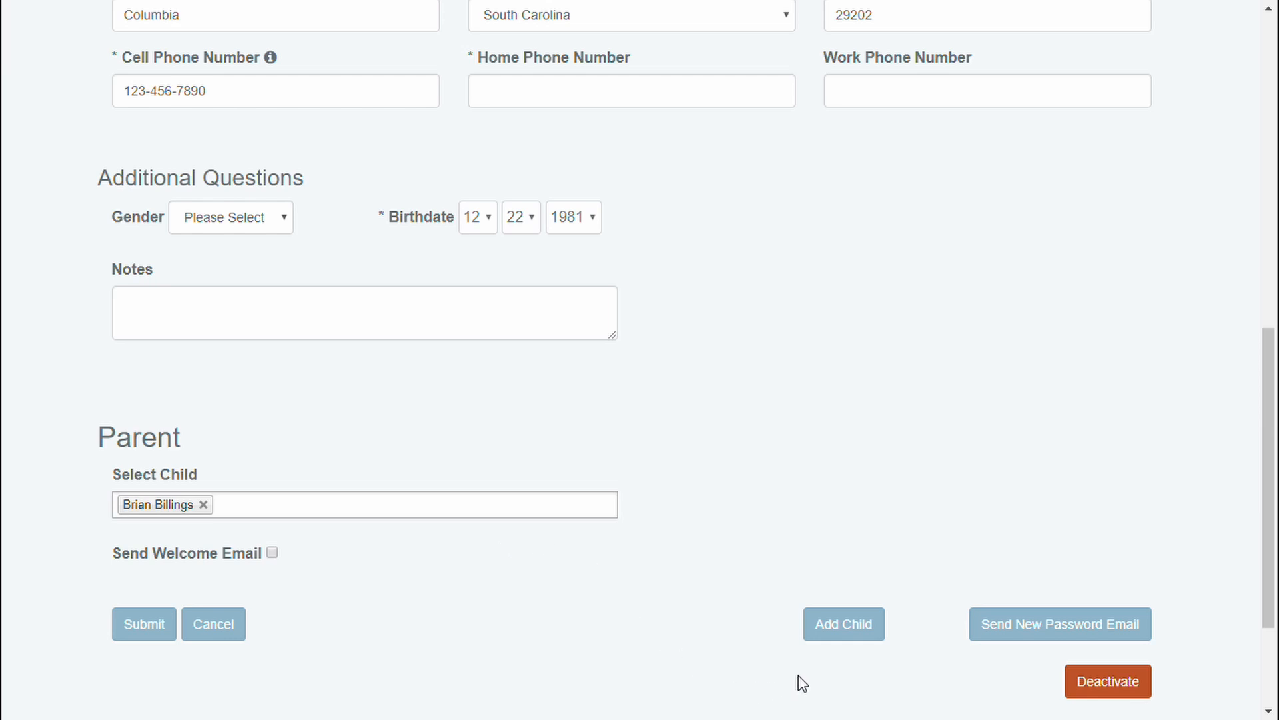
Create a second child student under this parent with Drums and On The Ladder!, and submit
{"action": "left_click", "coordinate": [851, 634]}
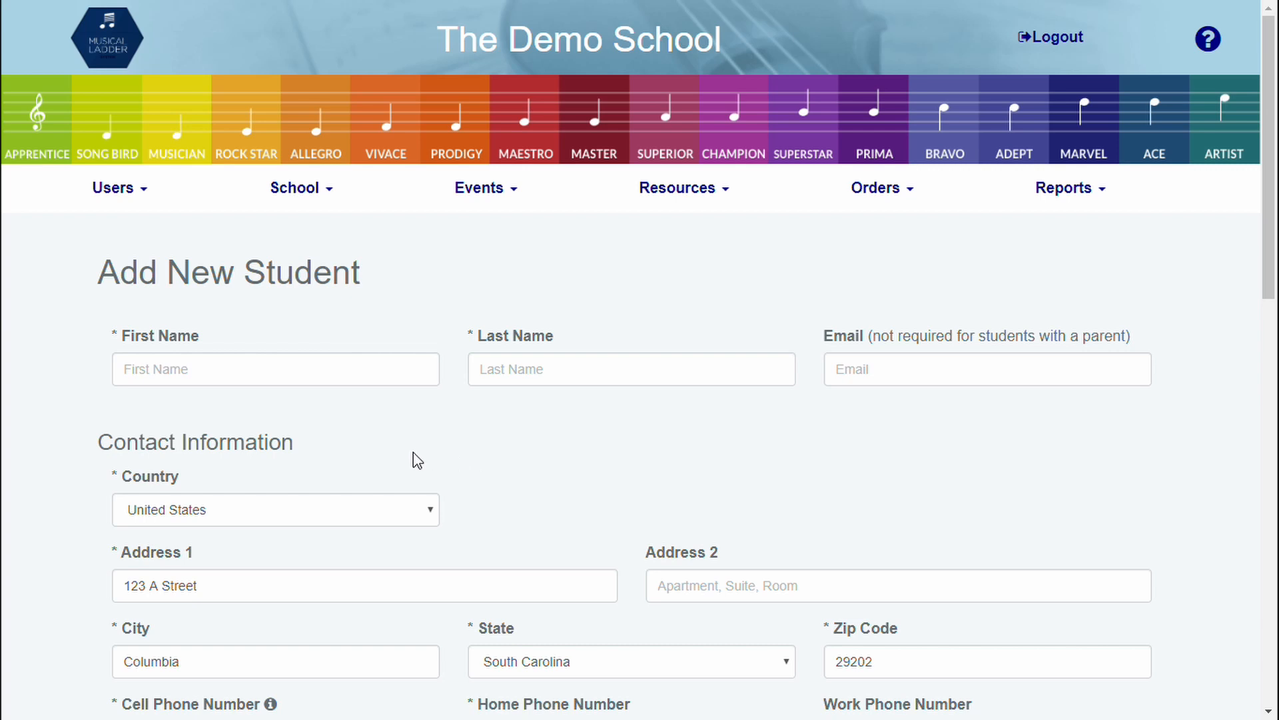
{"action": "left_click", "coordinate": [313, 364]}
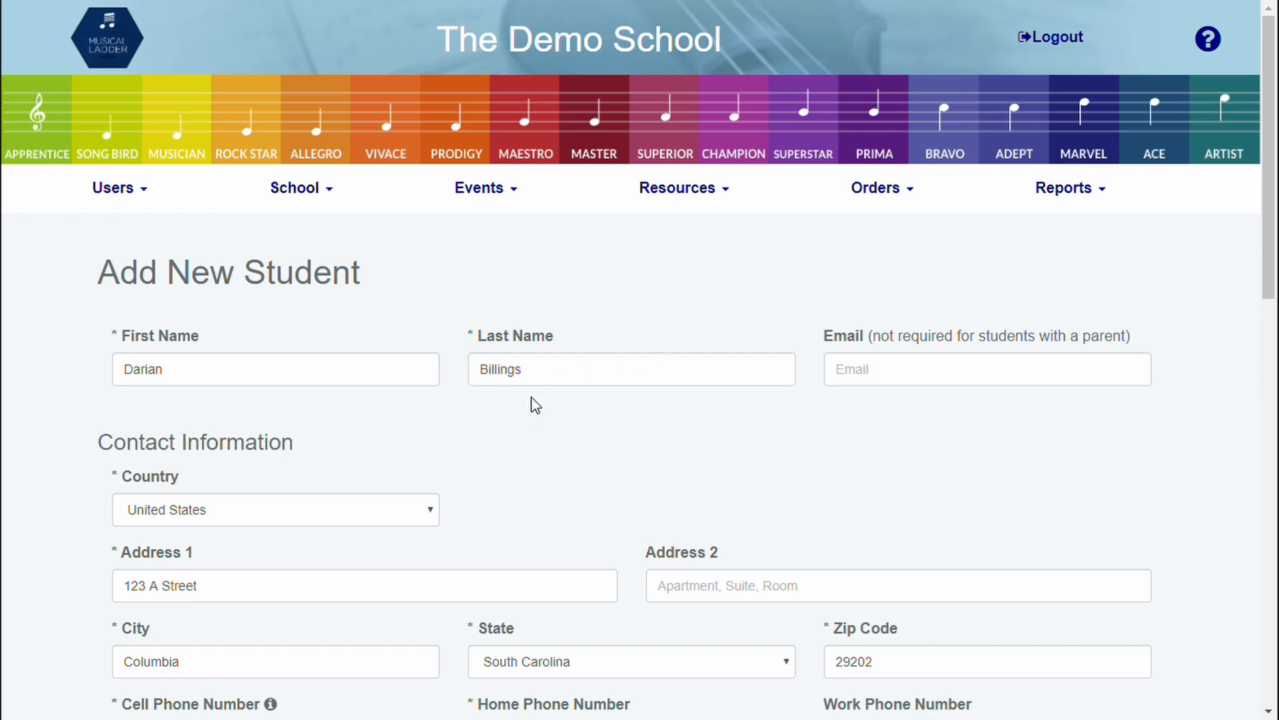
{"action": "scroll", "coordinate": [537, 399], "scroll_direction": "down", "scroll_amount": 1}
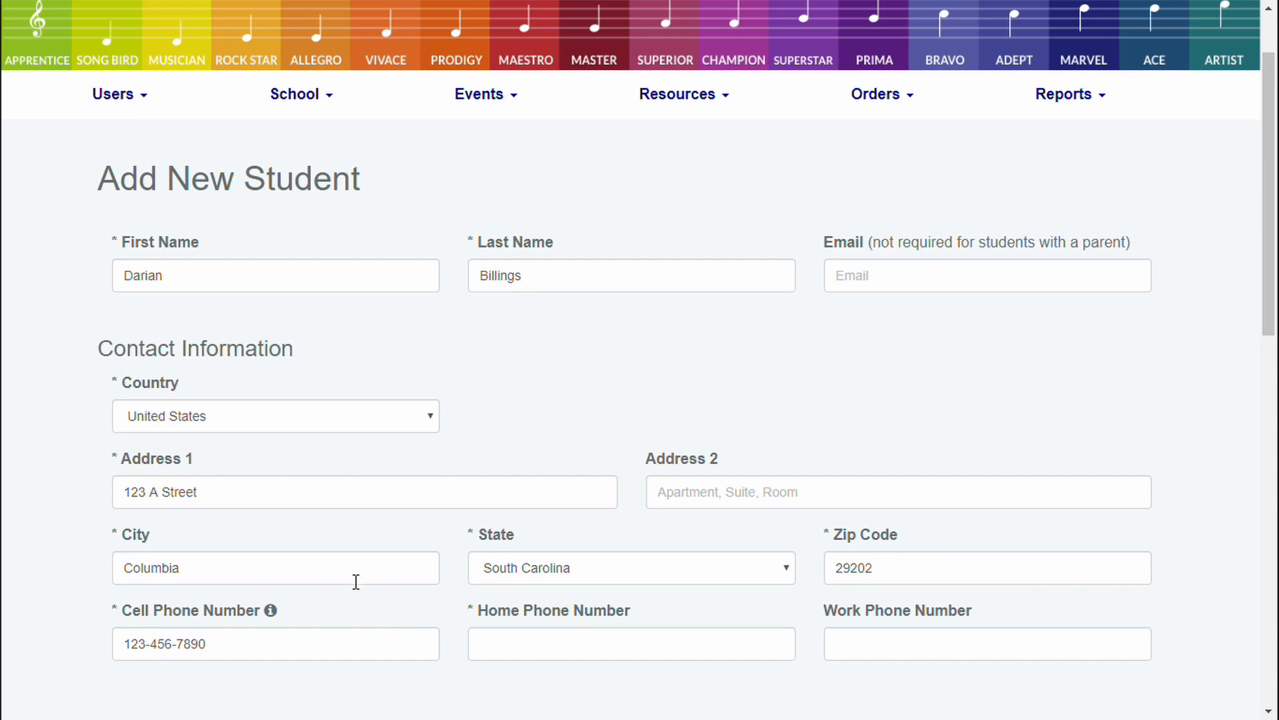
{"action": "scroll", "coordinate": [355, 584], "scroll_direction": "down", "scroll_amount": 1}
{"action": "scroll", "coordinate": [355, 588], "scroll_direction": "down", "scroll_amount": 1}
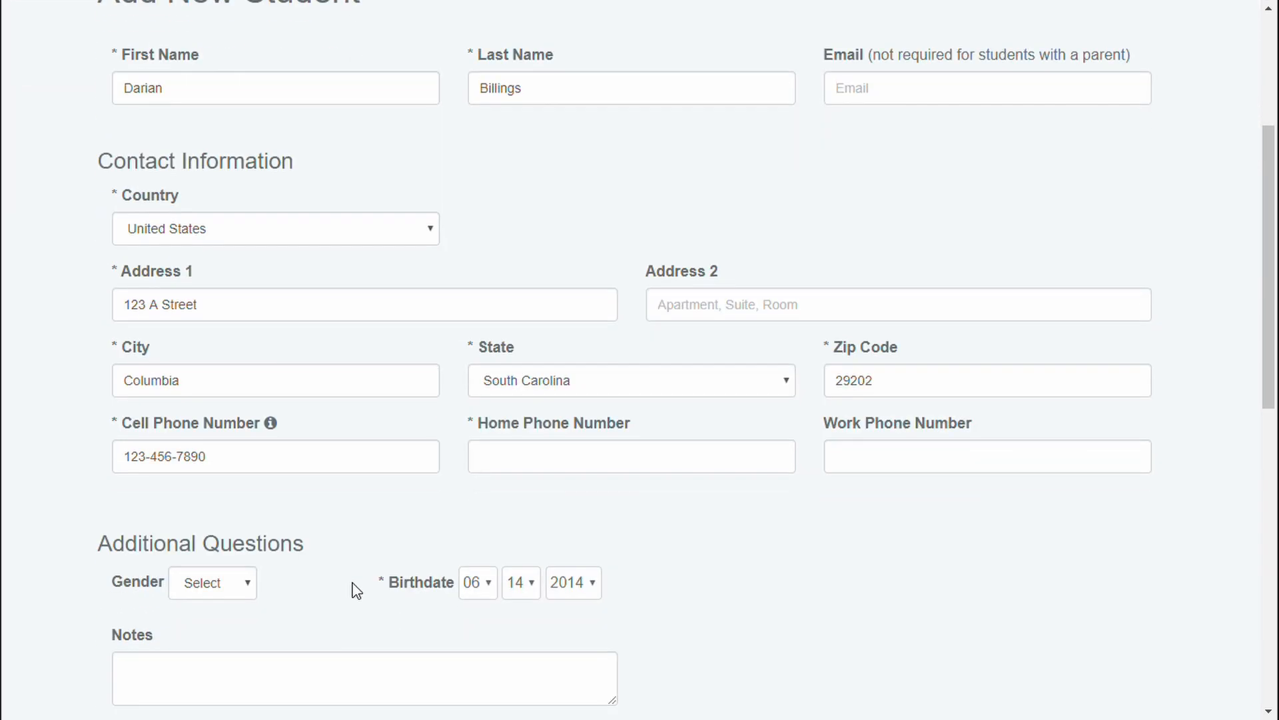
{"action": "scroll", "coordinate": [630, 618], "scroll_direction": "down", "scroll_amount": 3}
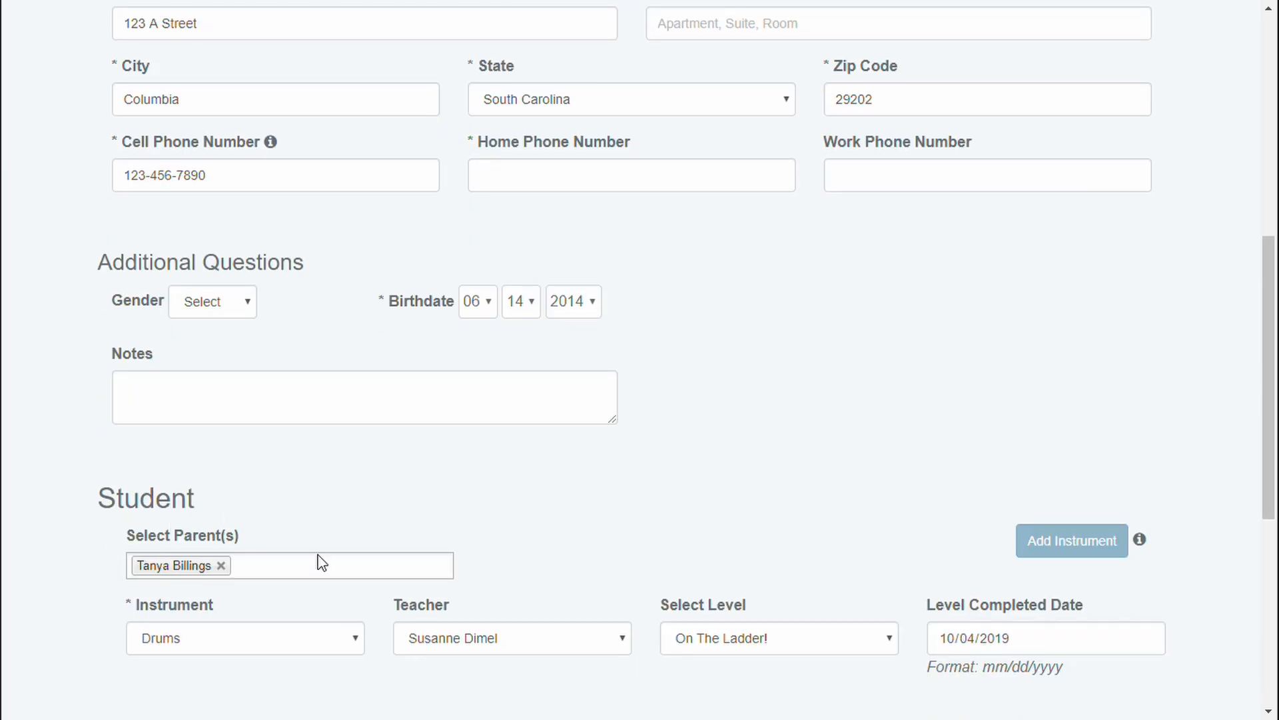
{"action": "scroll", "coordinate": [280, 603], "scroll_direction": "down", "scroll_amount": 2}
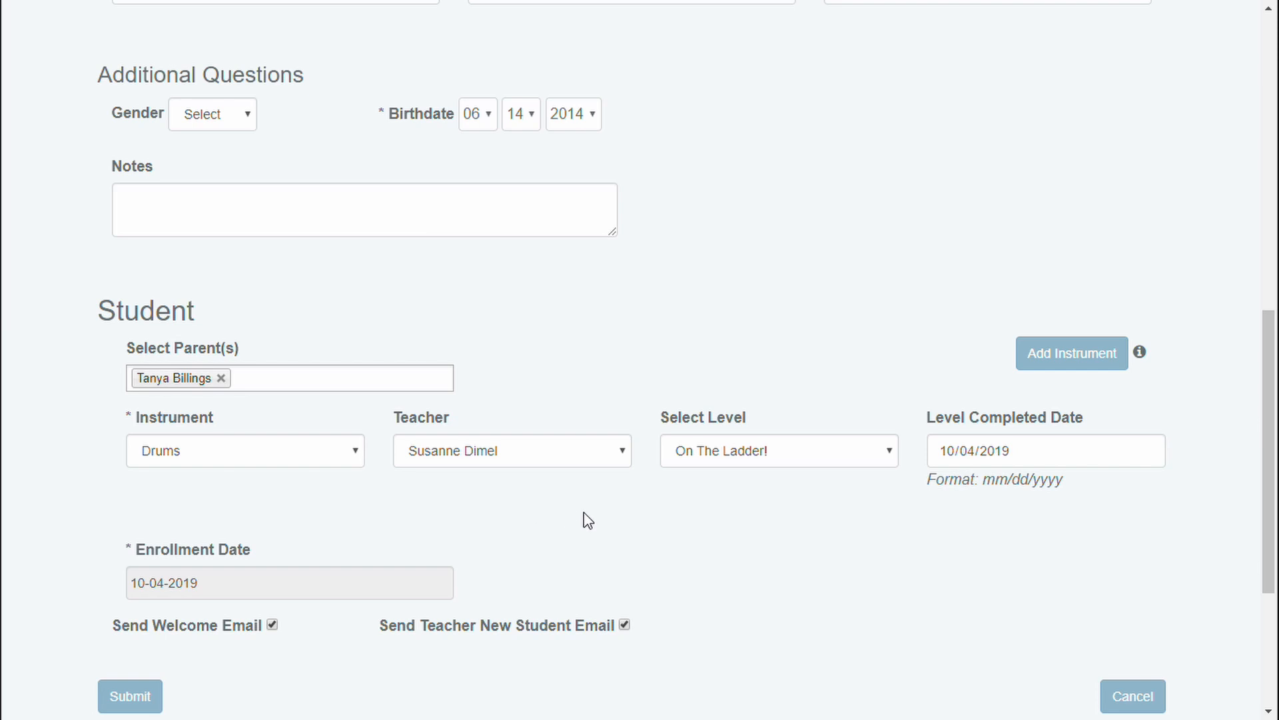
{"action": "scroll", "coordinate": [588, 521], "scroll_direction": "down", "scroll_amount": 1}
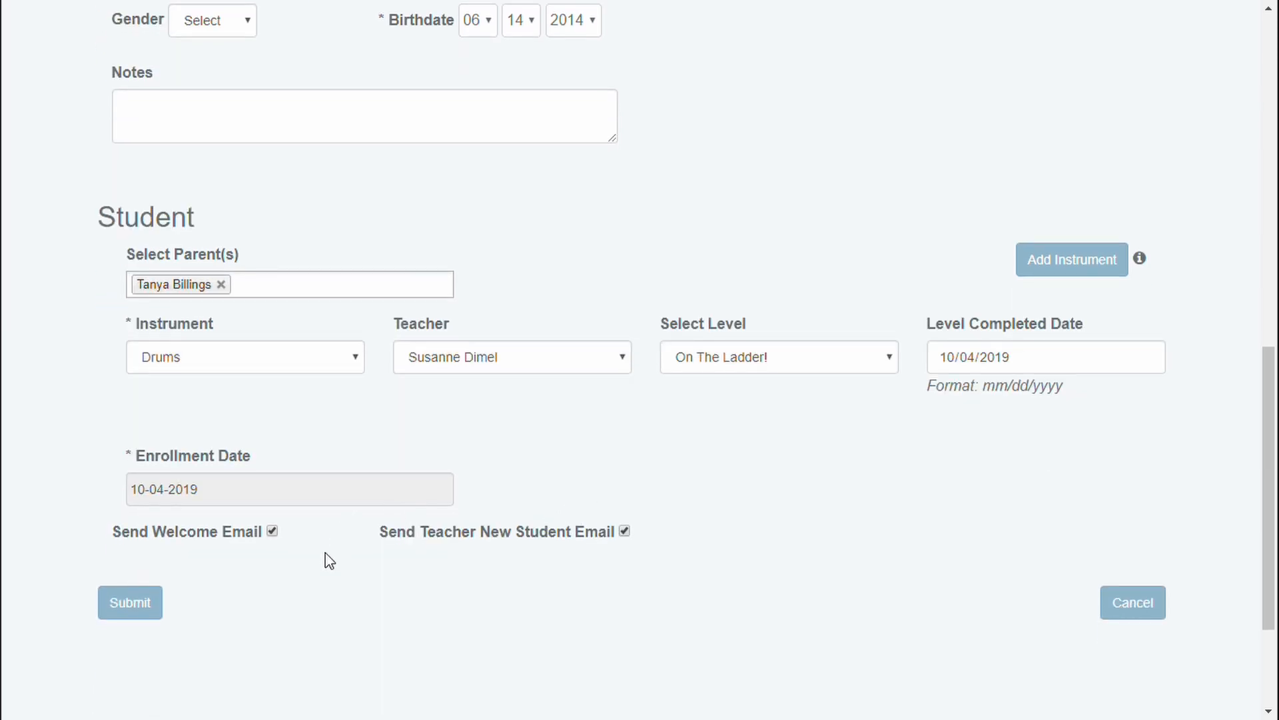
{"action": "left_click", "coordinate": [122, 610]}
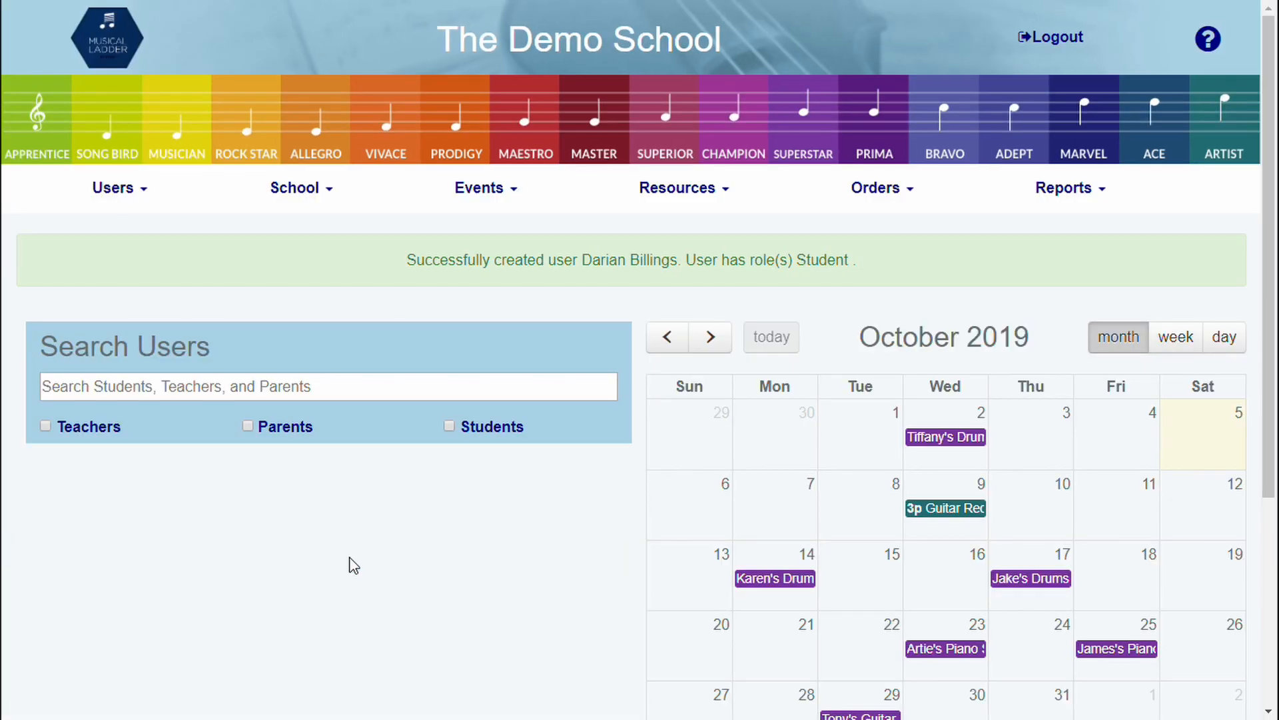
Search Parents by the parent's first name and check her linked children in the edit form
{"action": "left_click", "coordinate": [271, 385]}
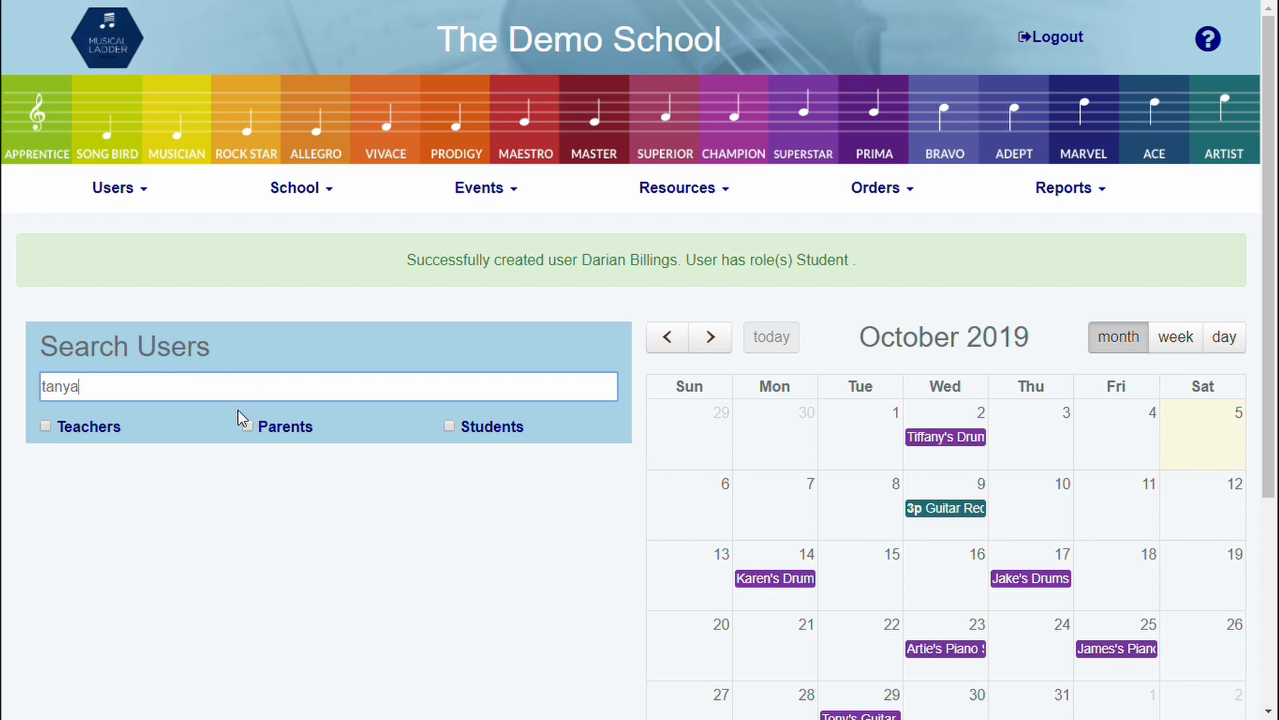
{"action": "left_click", "coordinate": [249, 427]}
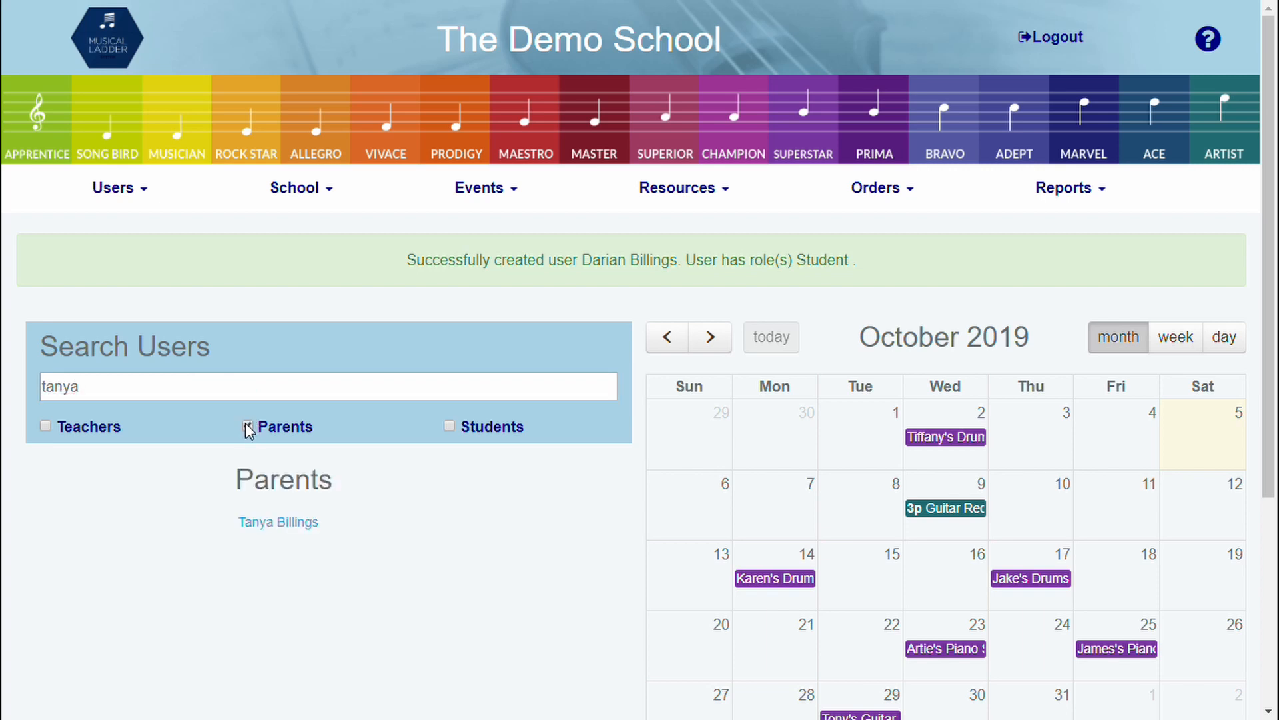
{"action": "left_click", "coordinate": [256, 524]}
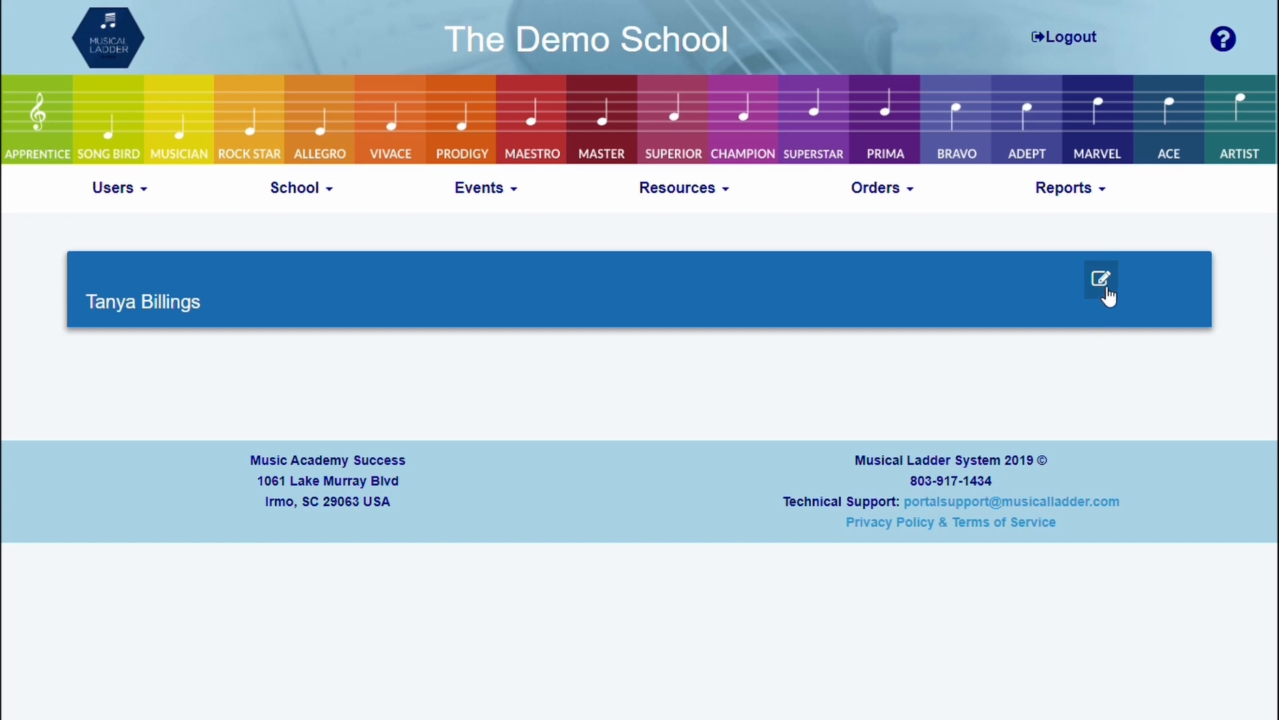
{"action": "left_click", "coordinate": [1101, 279]}
{"action": "scroll", "coordinate": [835, 472], "scroll_direction": "down", "scroll_amount": 2}
{"action": "scroll", "coordinate": [835, 472], "scroll_direction": "down", "scroll_amount": 10}
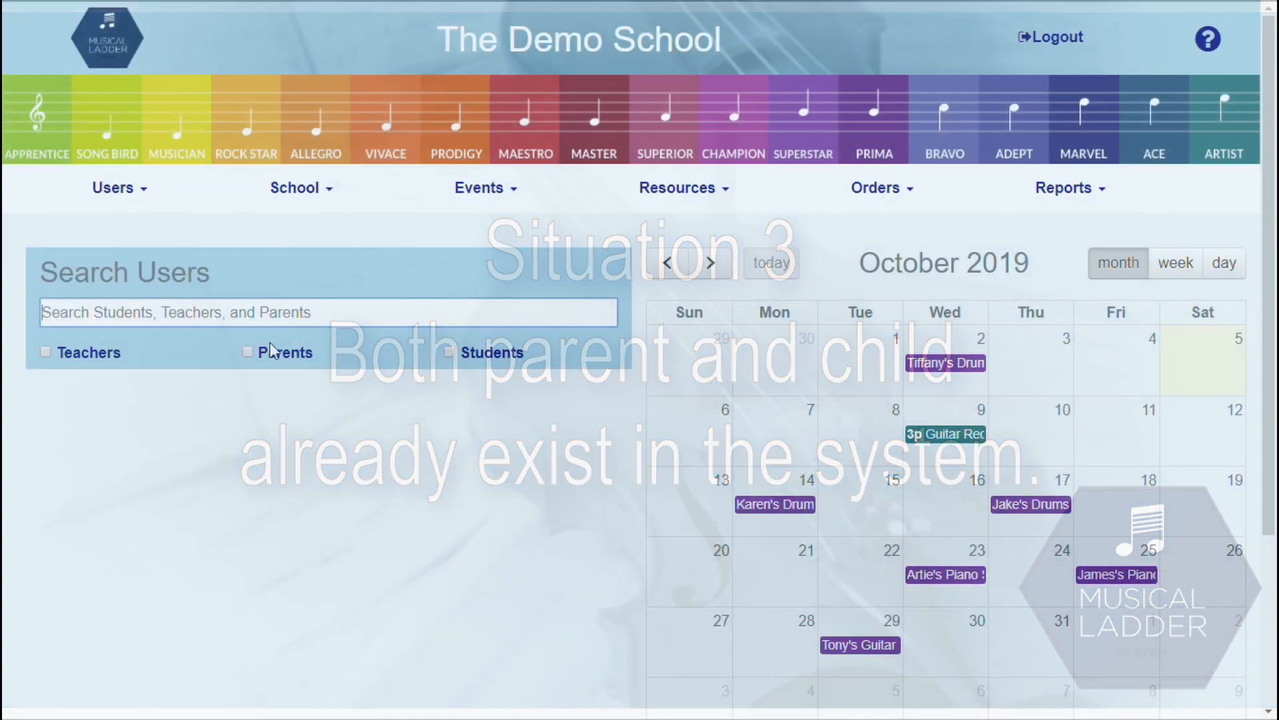
Search the family surname across Parents and Students and open the second parent's page
{"action": "left_click", "coordinate": [250, 351]}
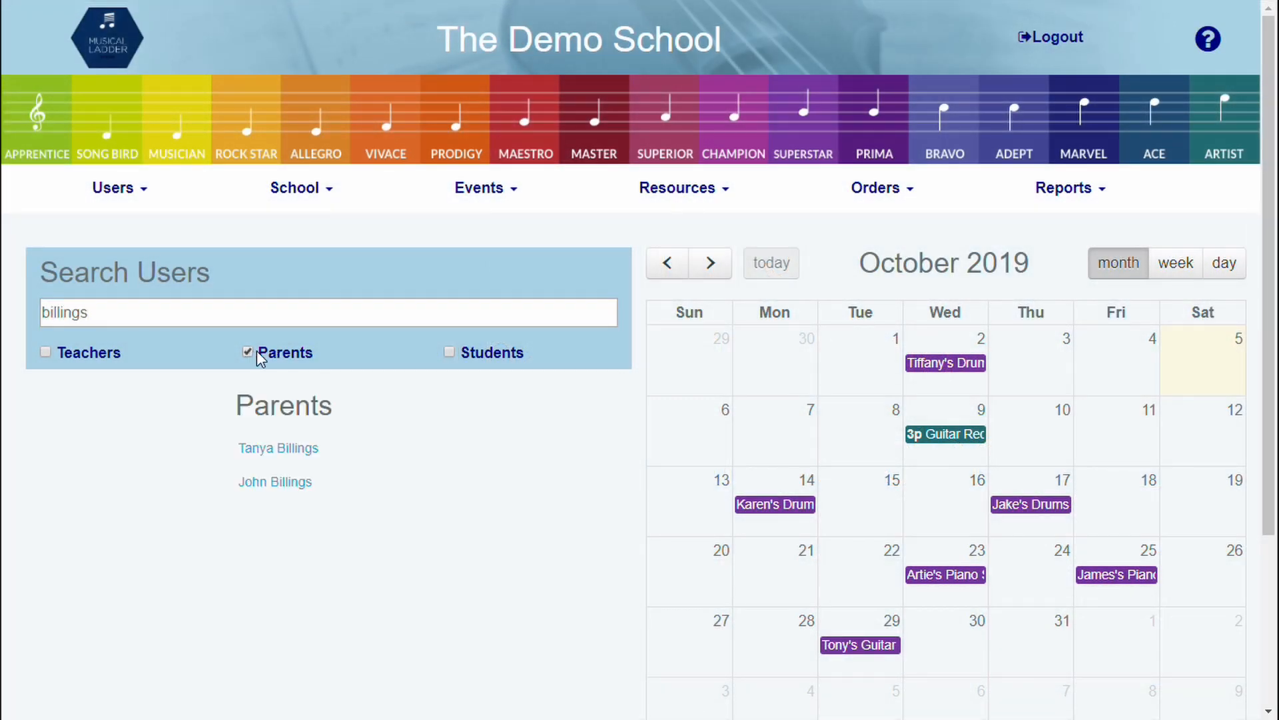
{"action": "left_click", "coordinate": [450, 352]}
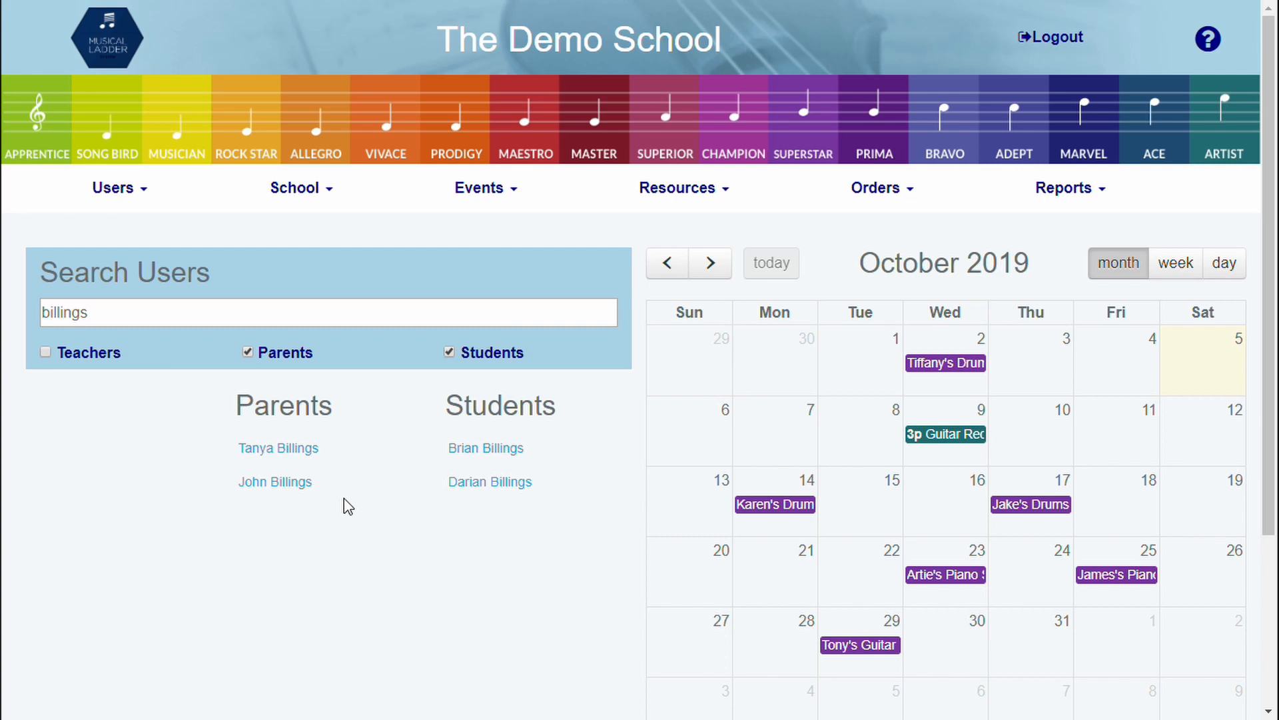
{"action": "left_click", "coordinate": [282, 487]}
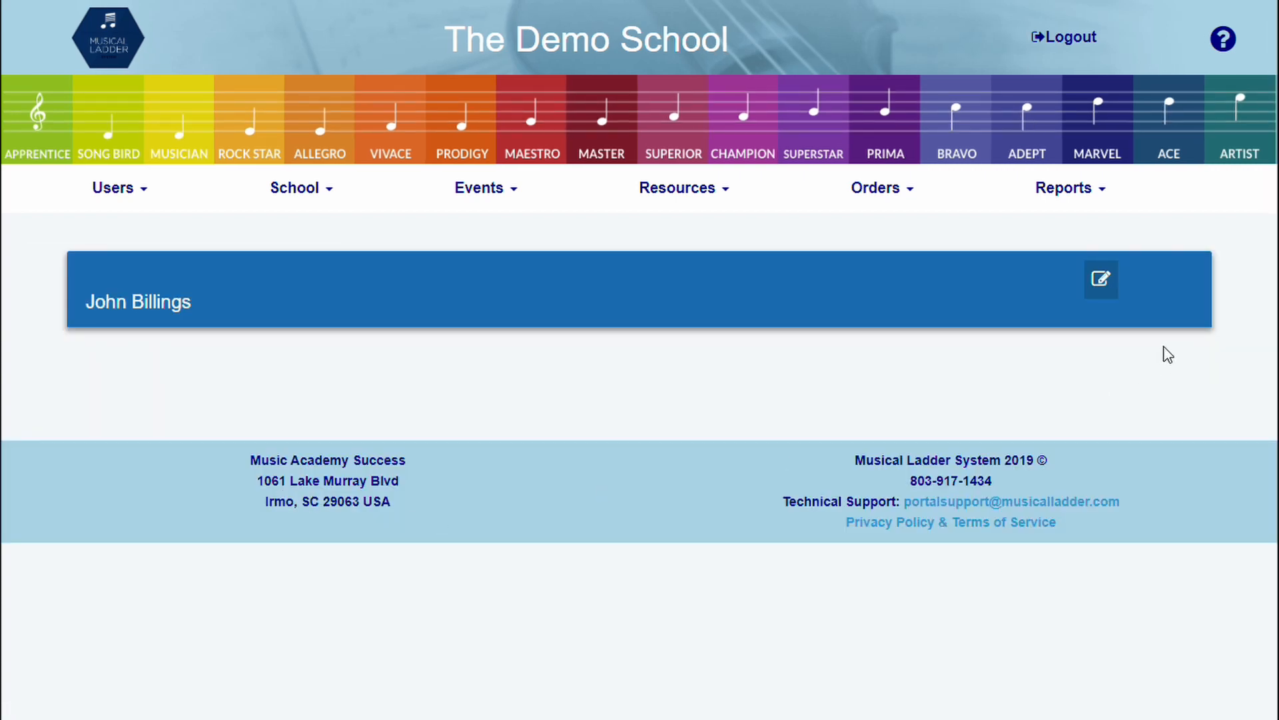
Link both existing children to the second parent under Select Child and submit
{"action": "left_click", "coordinate": [1102, 280]}
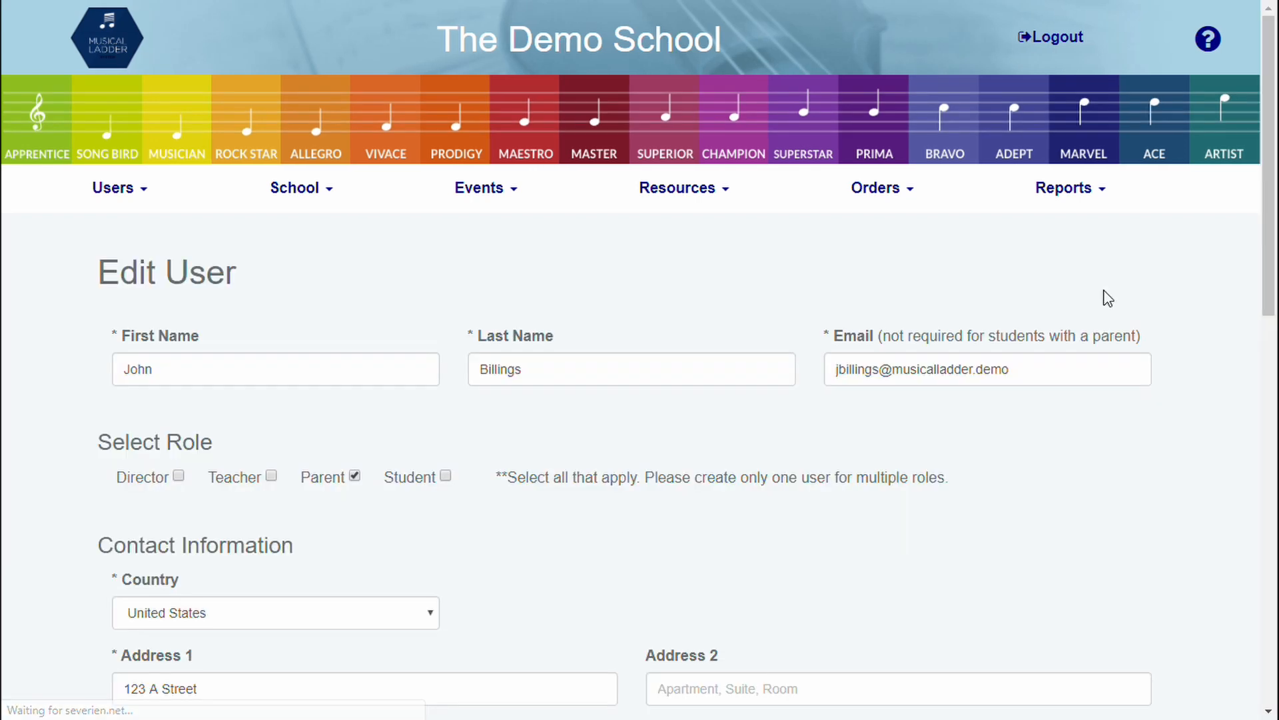
{"action": "scroll", "coordinate": [586, 432], "scroll_direction": "down", "scroll_amount": 2}
{"action": "scroll", "coordinate": [587, 431], "scroll_direction": "down", "scroll_amount": 8}
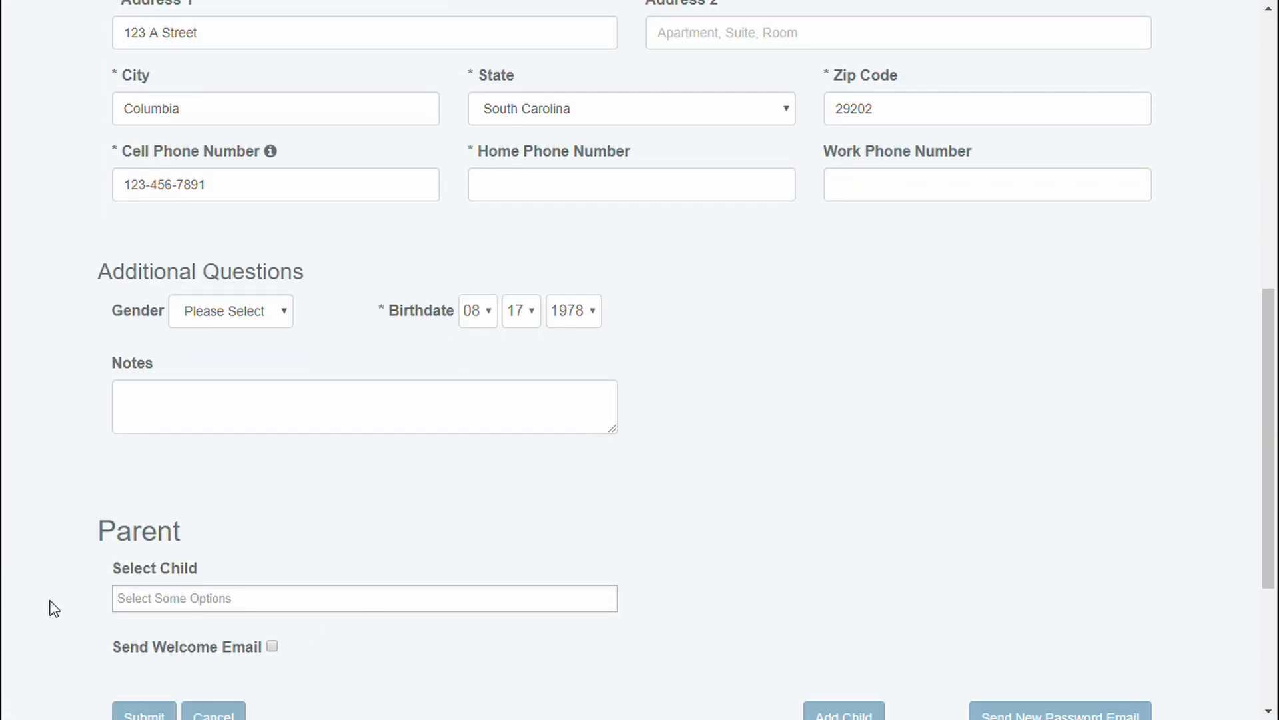
{"action": "left_click", "coordinate": [187, 604]}
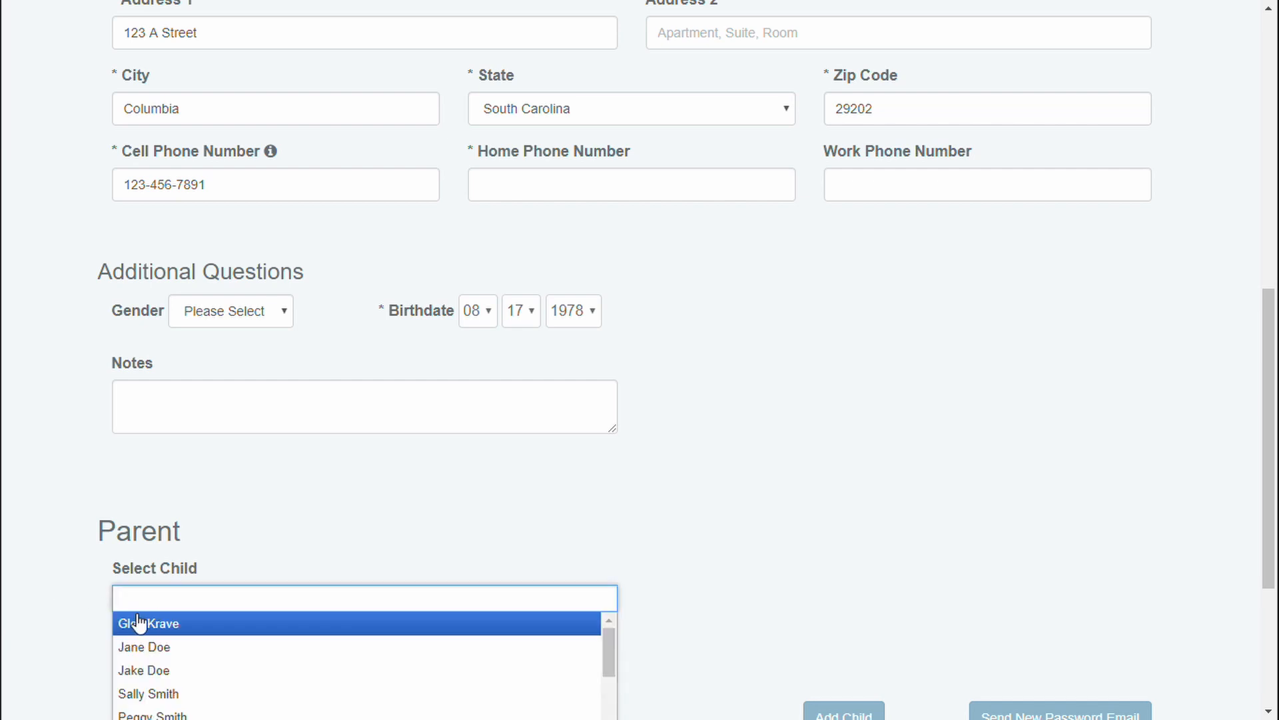
{"action": "type", "text": "billing"}
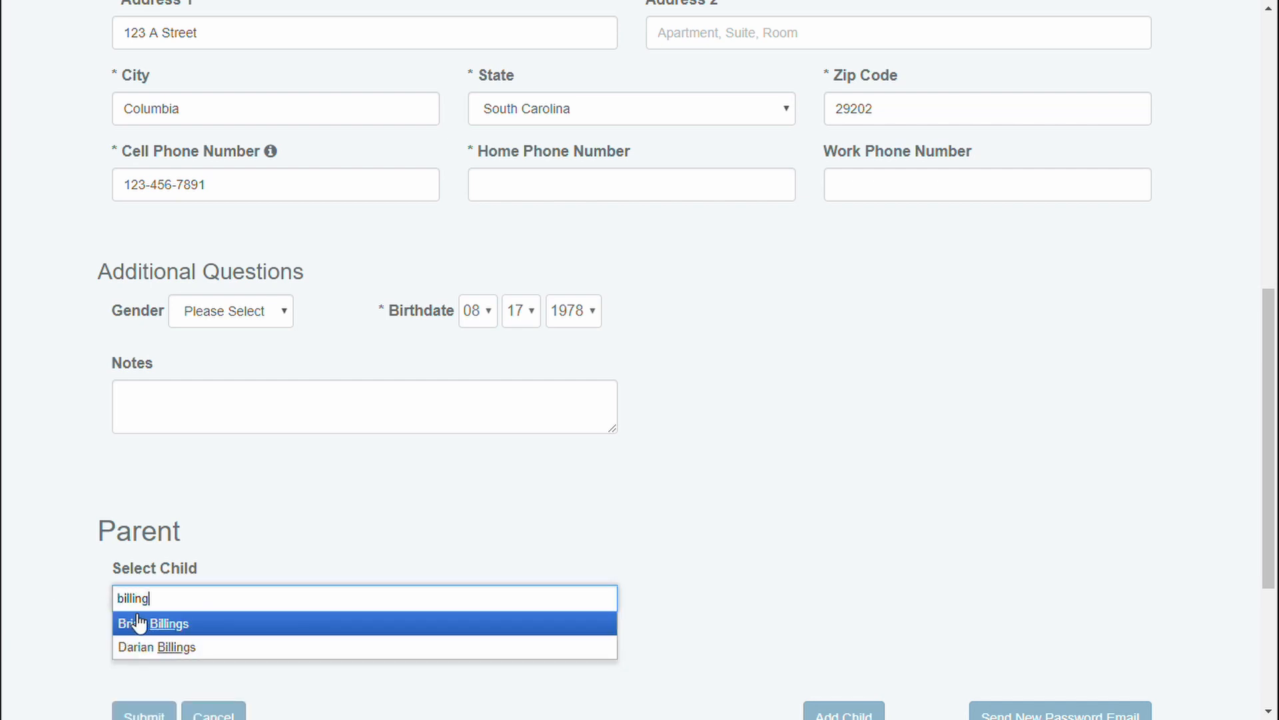
{"action": "left_click", "coordinate": [237, 627]}
{"action": "type", "text": "billi"}
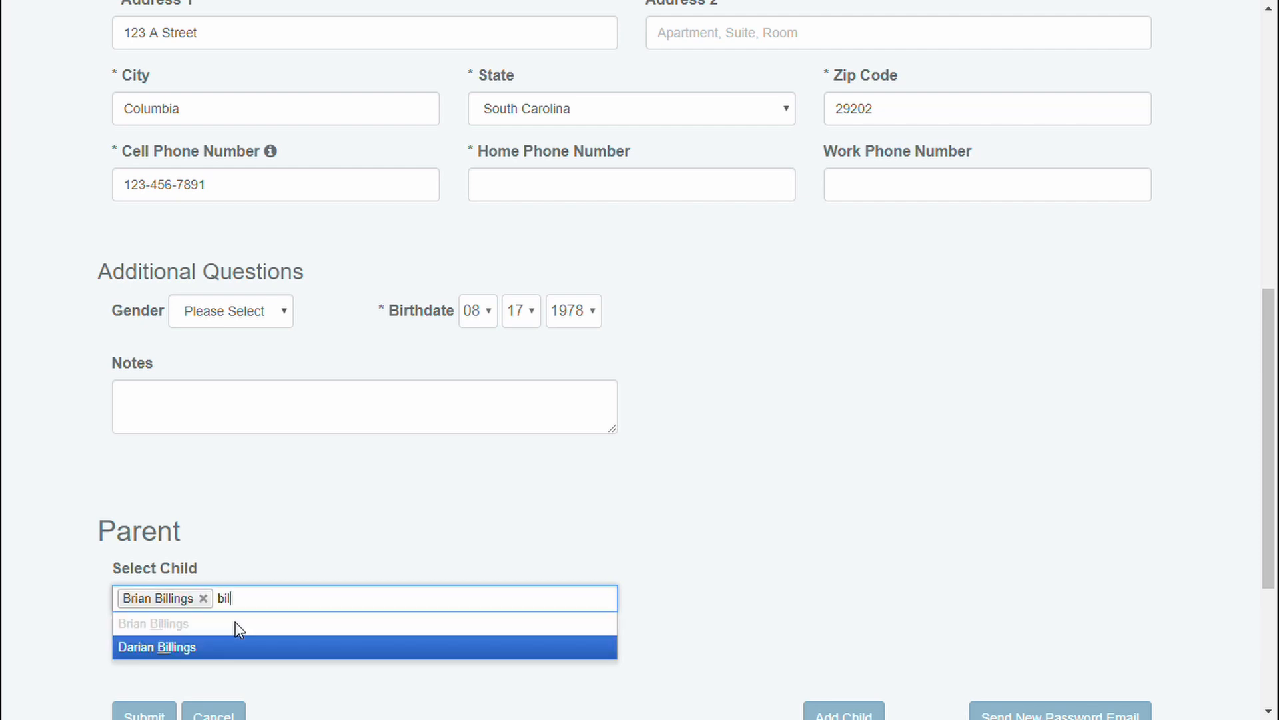
{"action": "left_click", "coordinate": [214, 650]}
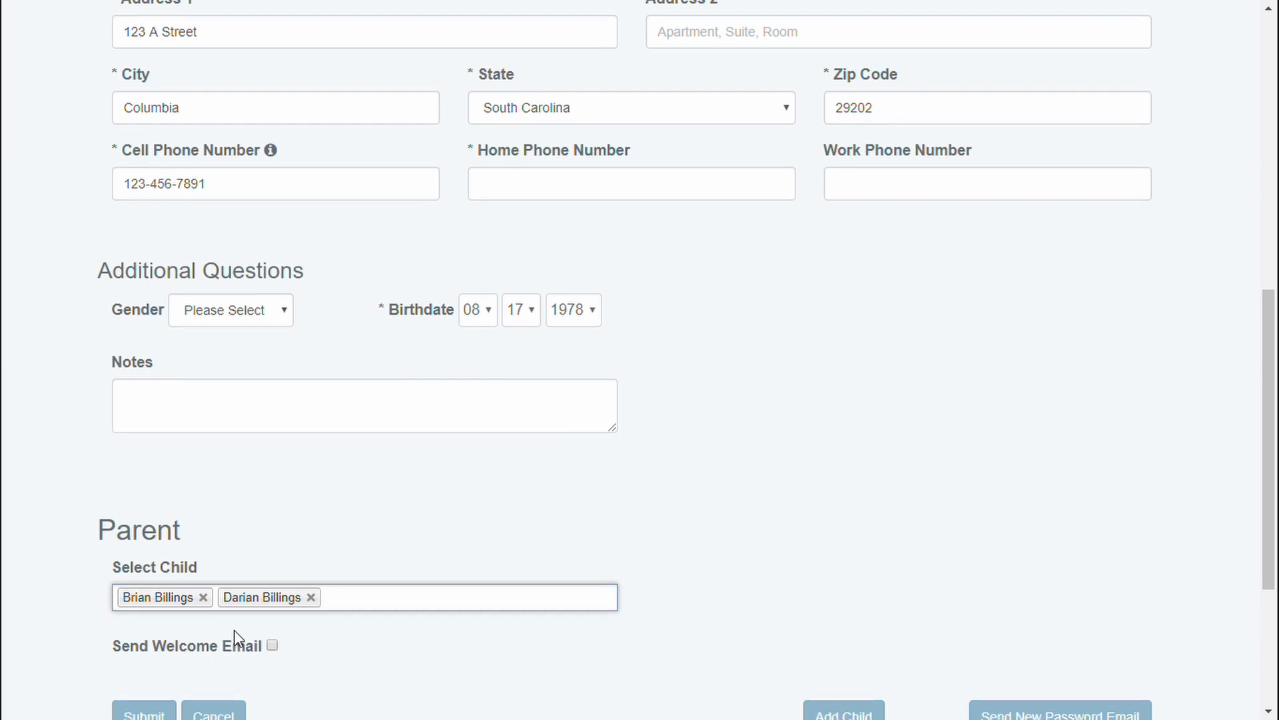
{"action": "scroll", "coordinate": [234, 630], "scroll_direction": "down", "scroll_amount": 1}
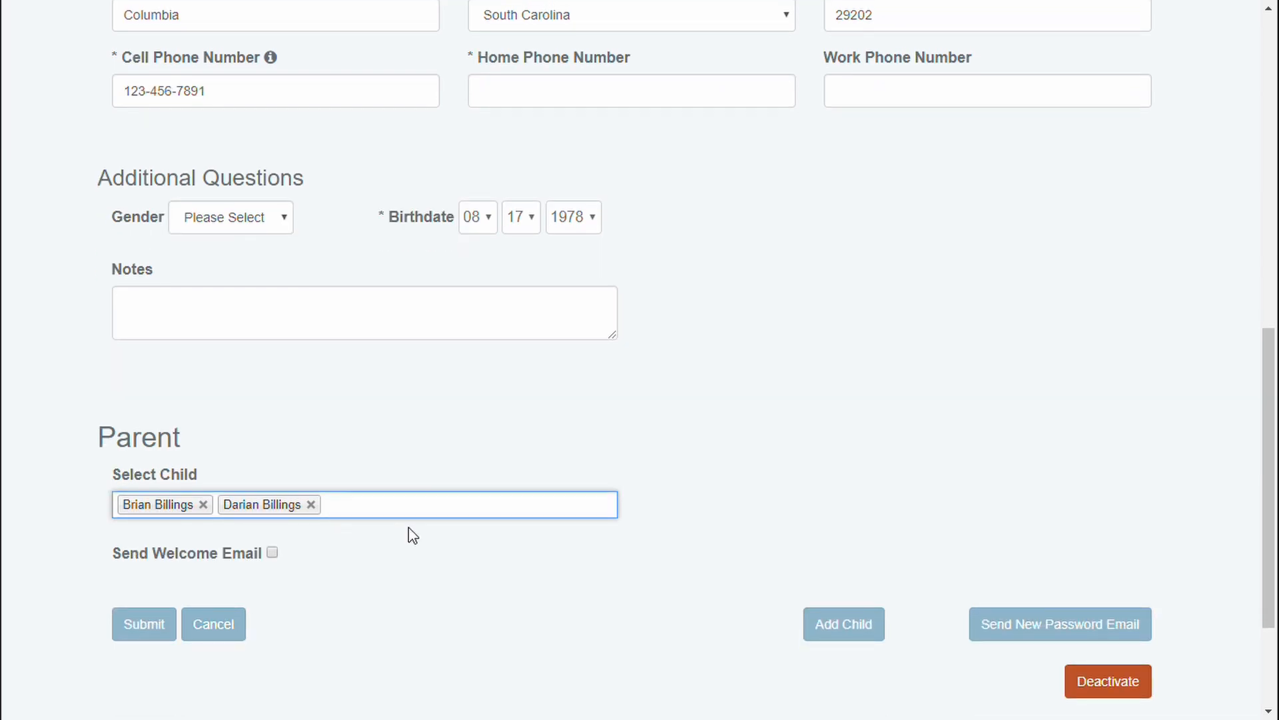
{"action": "left_click", "coordinate": [129, 627]}
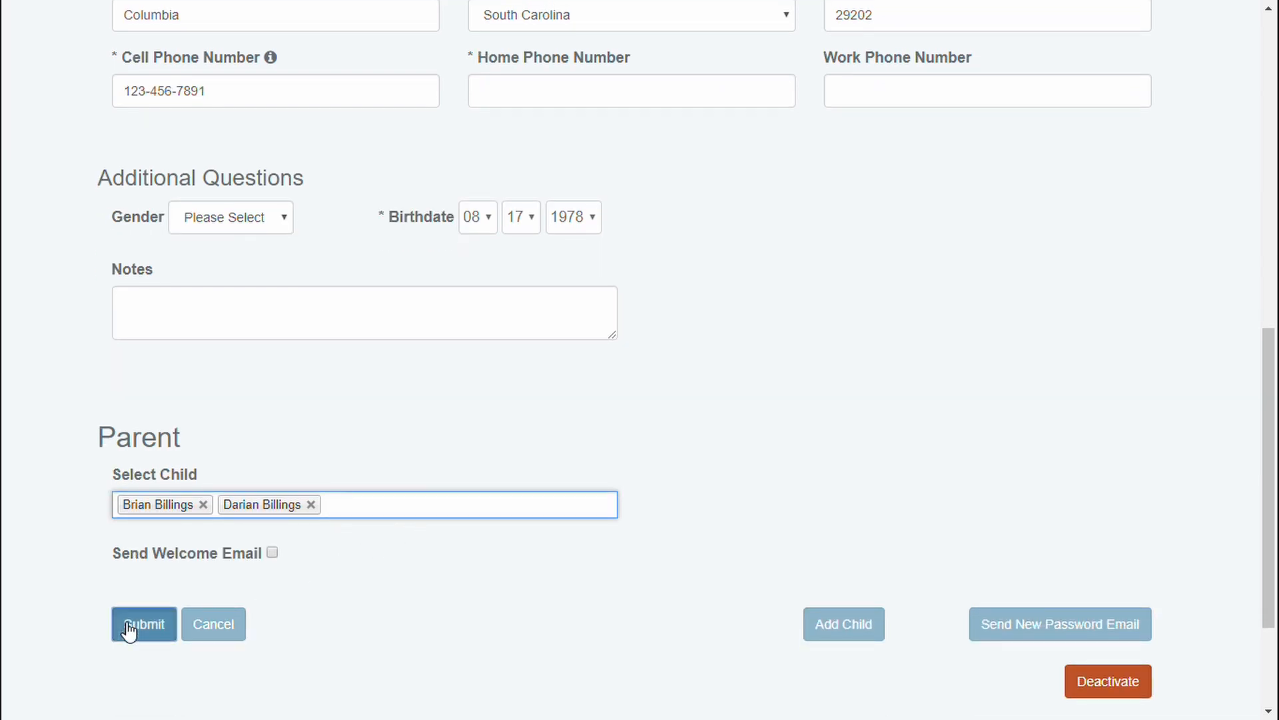